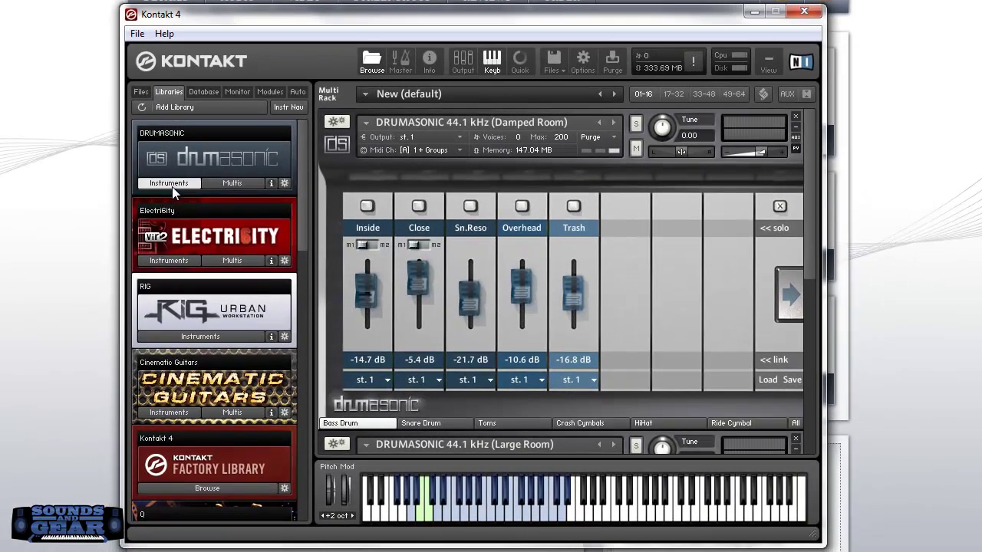
- Browse the Drumasonic library's instrument and multi files, ending on the instrument files
click(172, 186)
click(247, 201)
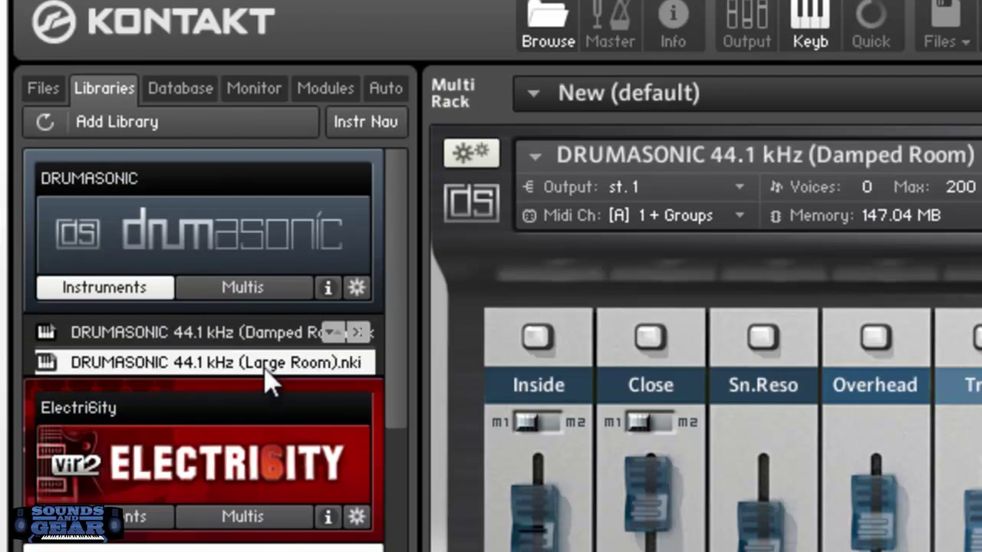
click(256, 290)
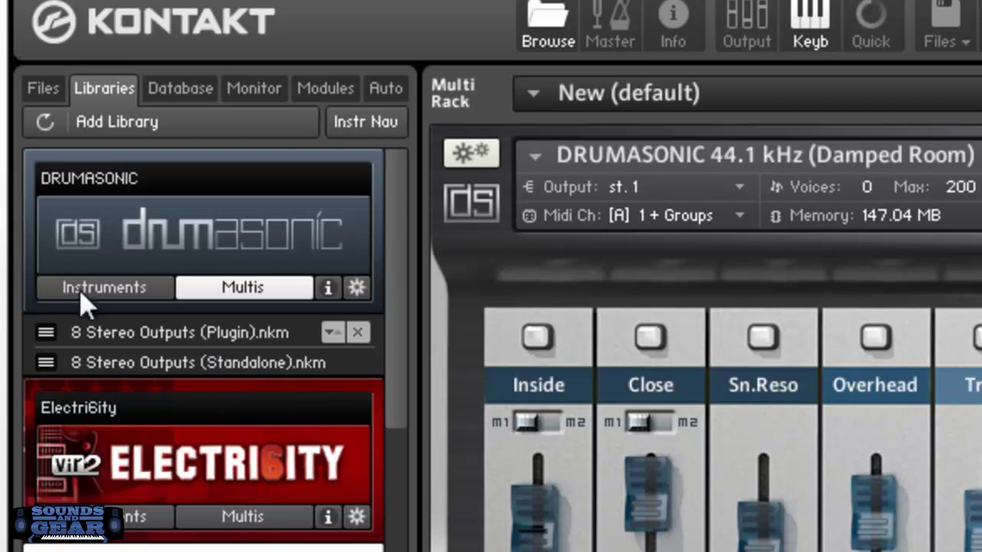
click(121, 293)
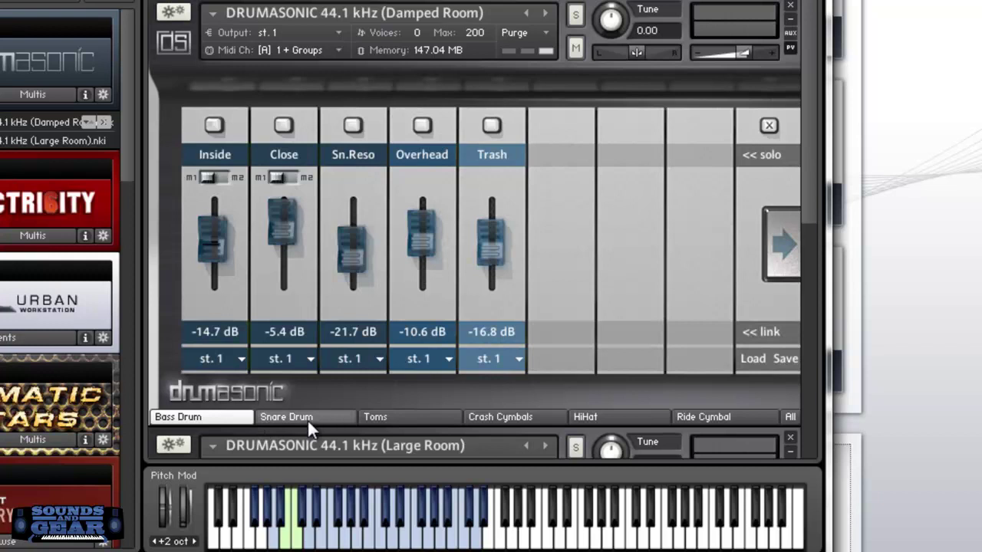
- Review each drum's mic mixer, then set Bass Drum Inside to -25.9 dB and Close to 0.0 dB
click(308, 421)
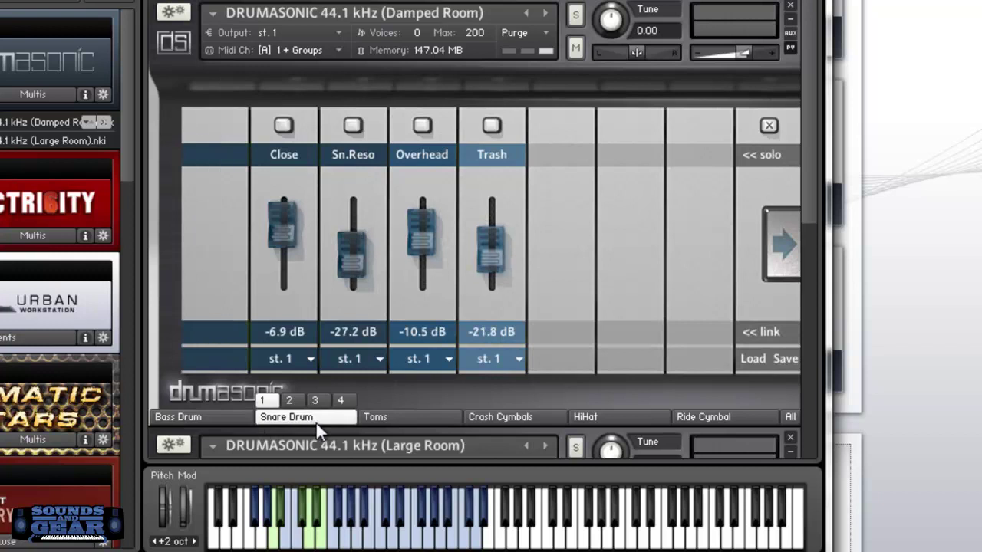
click(379, 419)
click(508, 419)
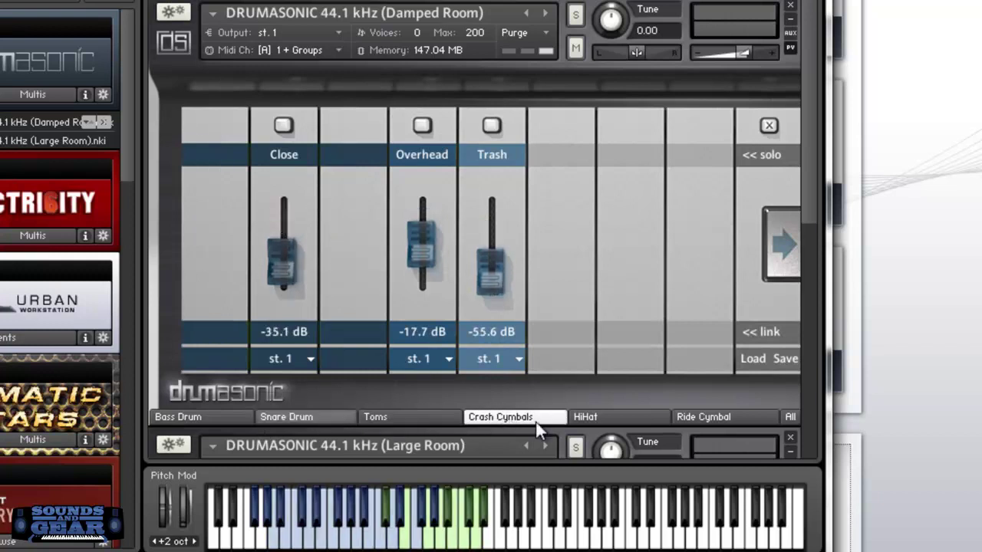
click(612, 421)
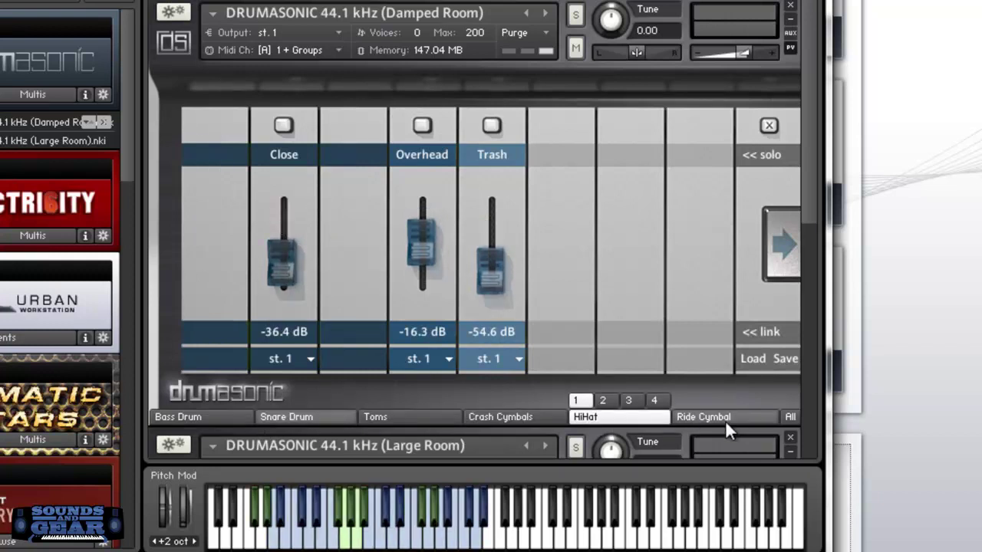
click(721, 420)
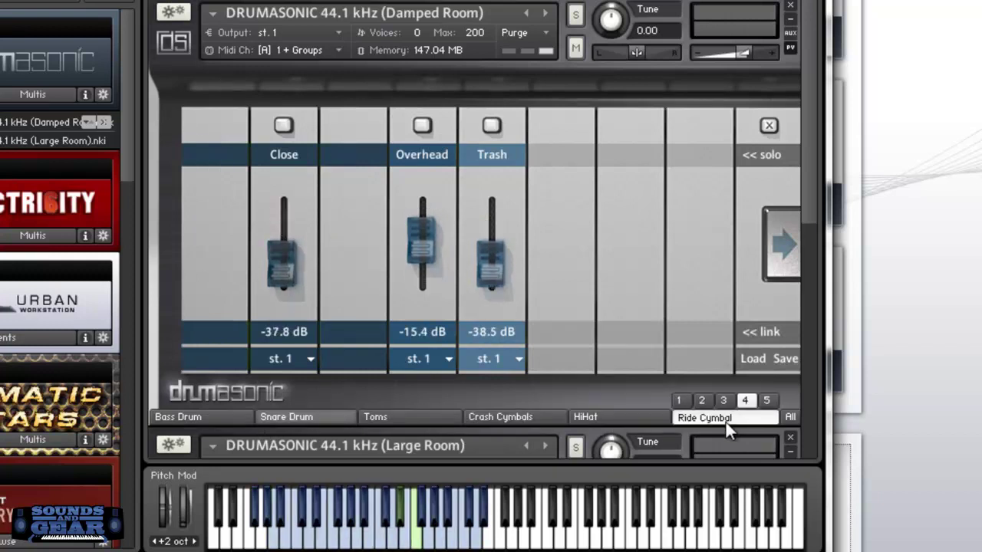
click(221, 420)
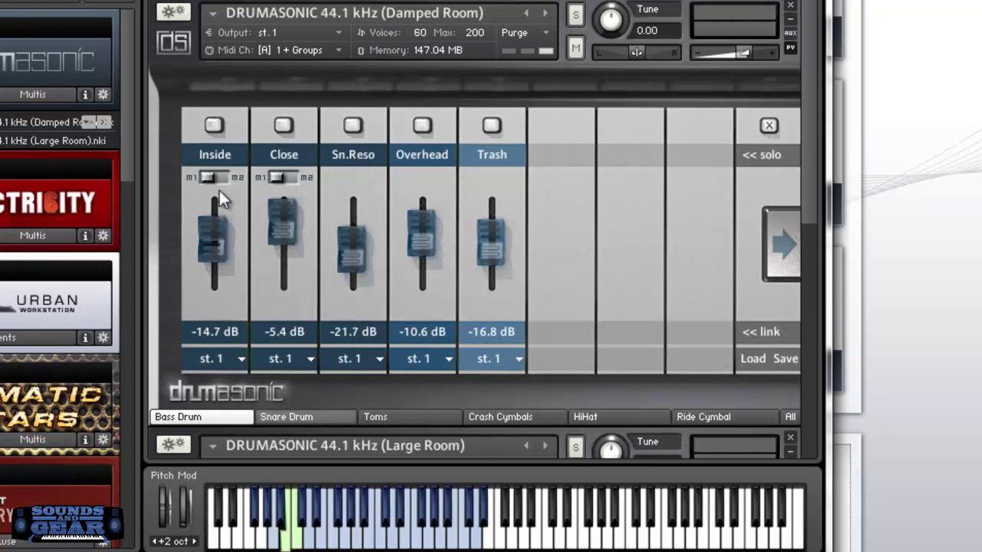
drag(210, 250, 233, 293)
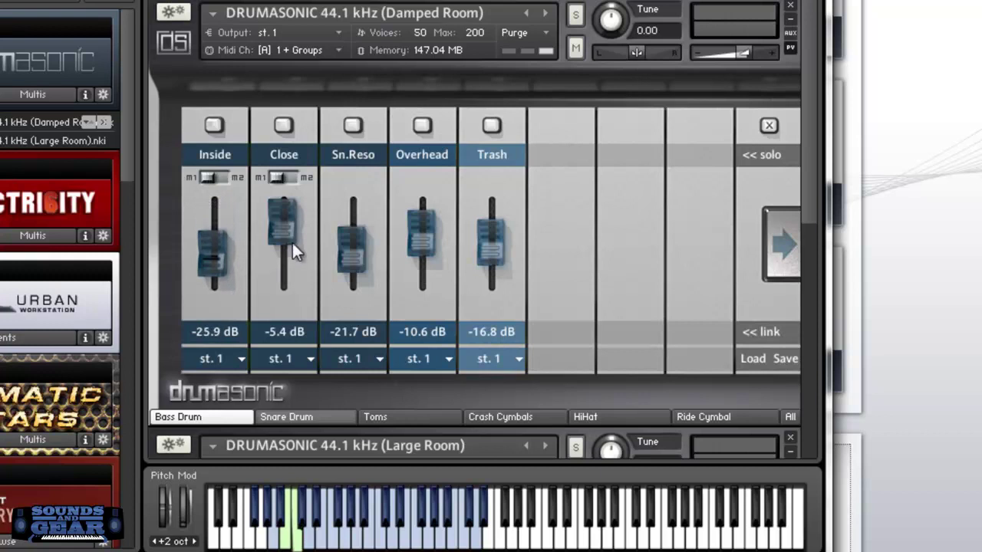
drag(292, 239, 289, 193)
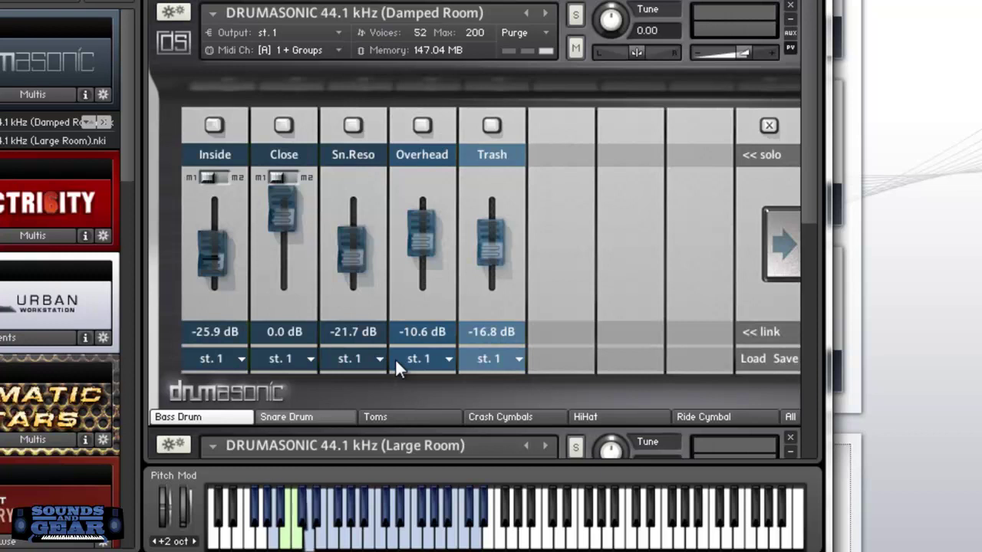
- Load snare preset 2 and adjust the Sn.Reso and Trash mic faders
click(307, 418)
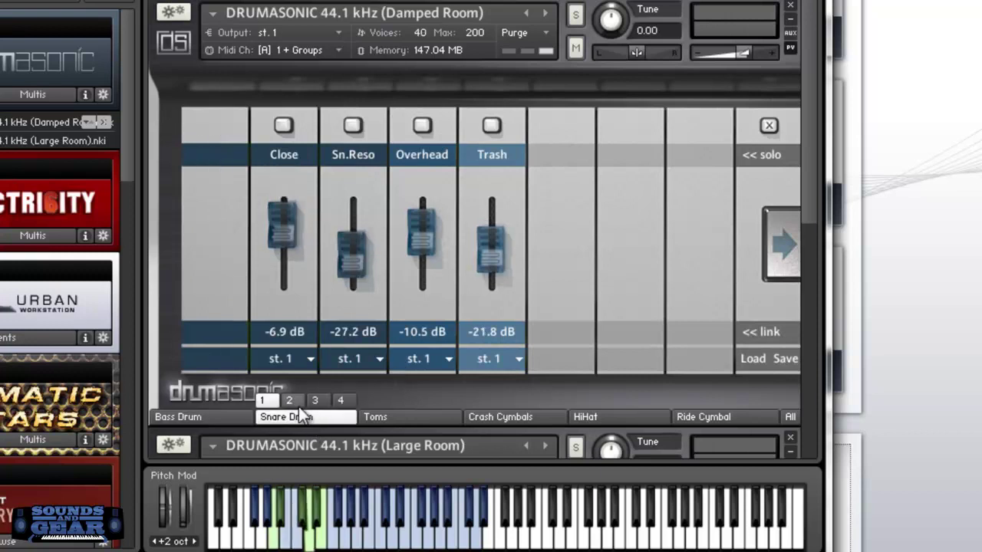
click(291, 405)
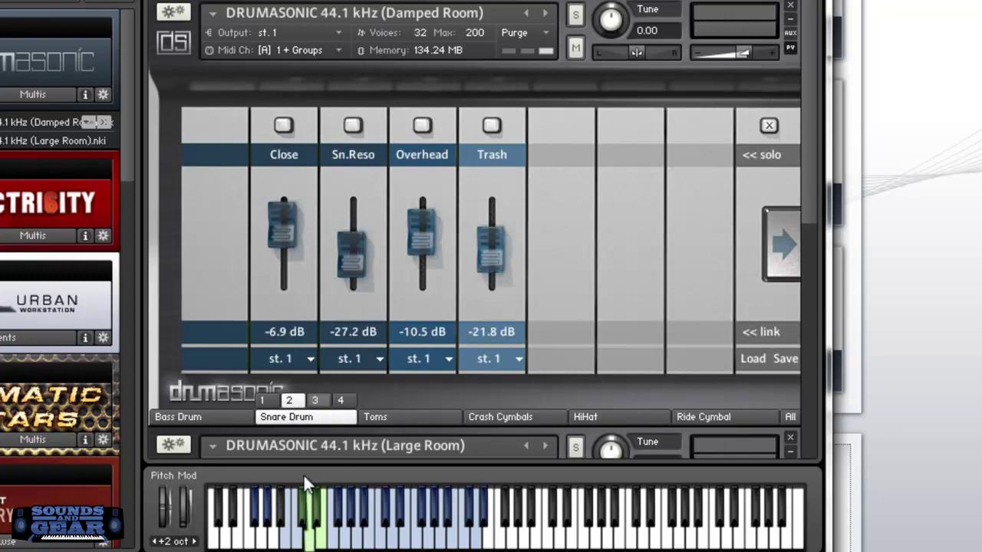
drag(340, 247, 357, 169)
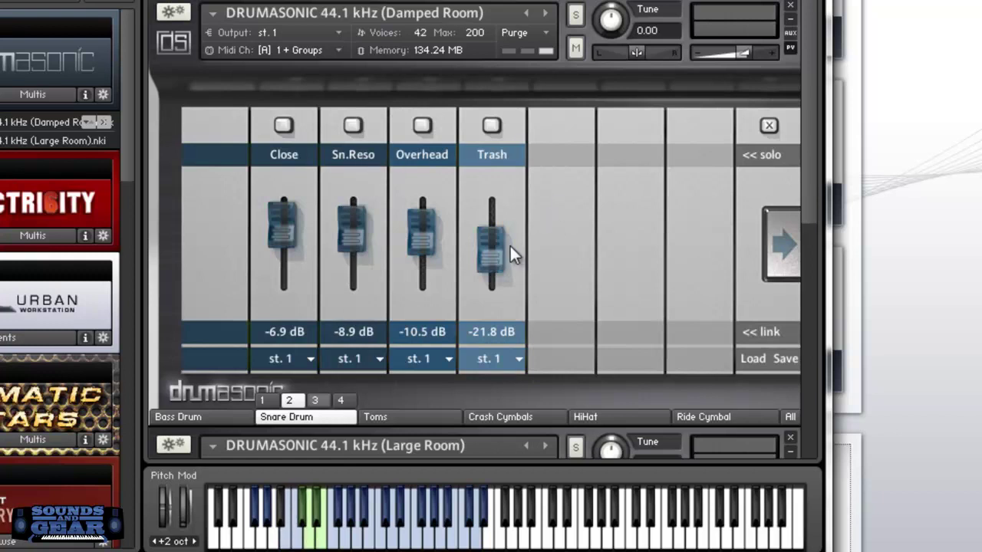
mouse_move(488, 241)
mouse_down()
mouse_move(504, 165)
mouse_move(497, 234)
mouse_up()
drag(427, 233, 426, 204)
- Lower the snare's Overhead mic to -16.0 dB
click(422, 127)
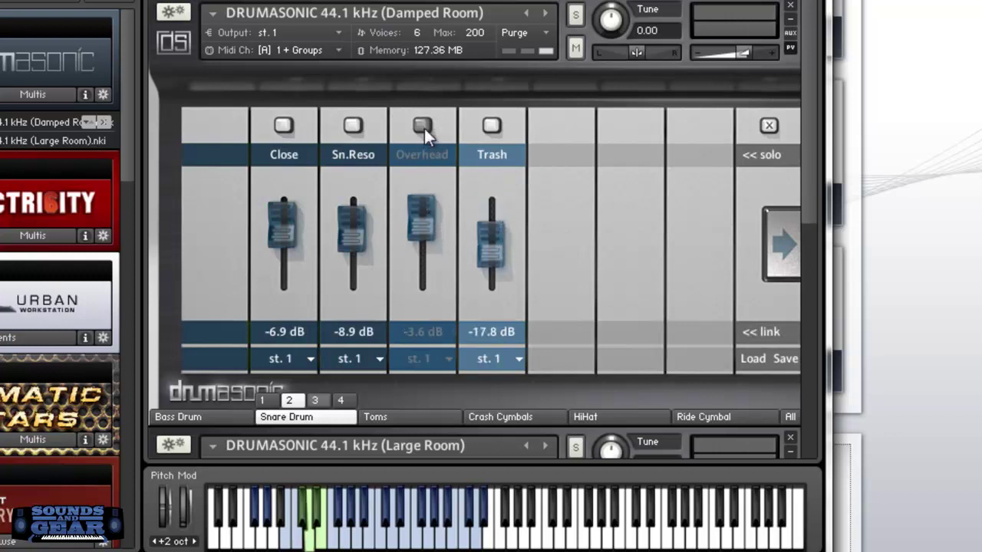
key(ctrl+f)
key(ctrl+f)
click(422, 127)
drag(420, 222, 427, 299)
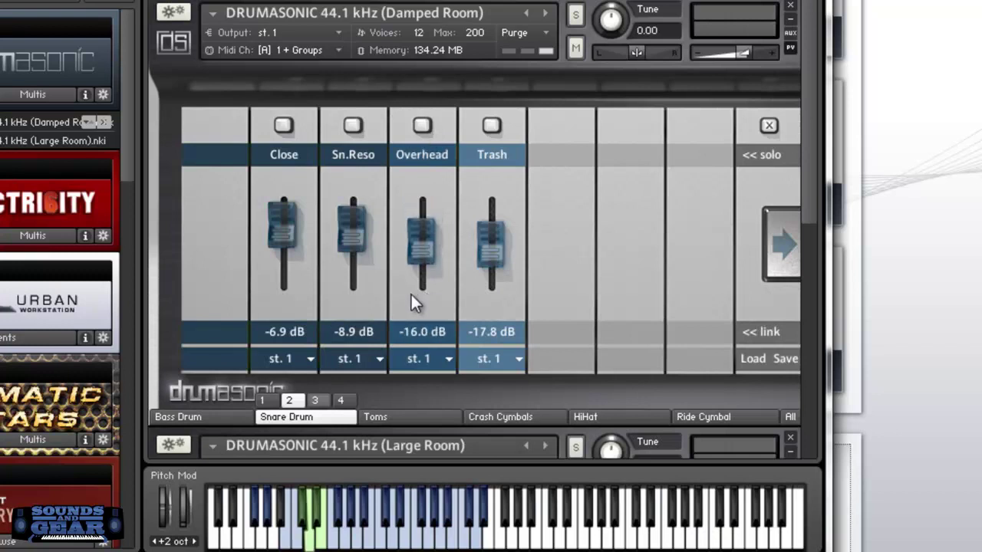
- Mute the snare's Close and Trash mics and set Sn.Reso to -2.4 dB
click(284, 125)
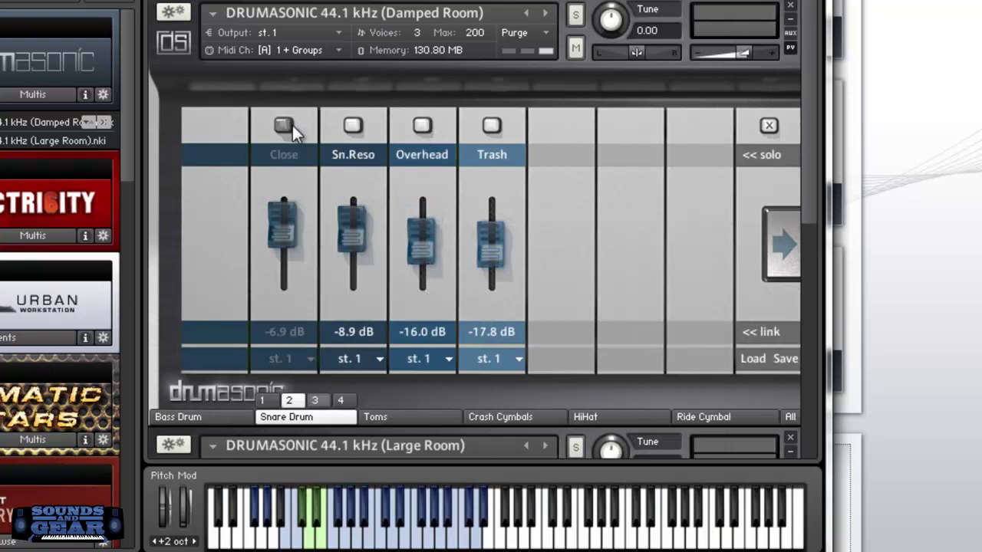
click(352, 125)
click(415, 126)
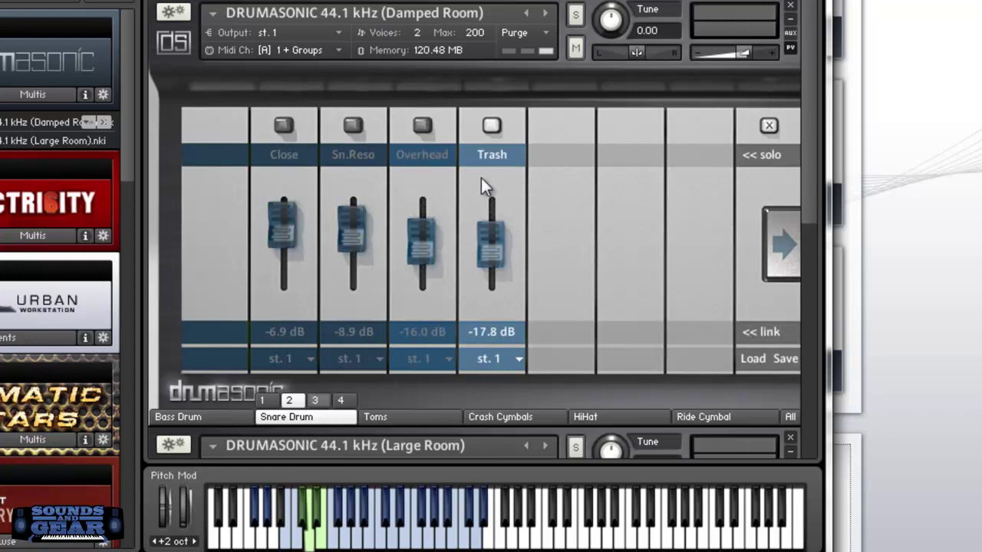
click(491, 125)
click(421, 123)
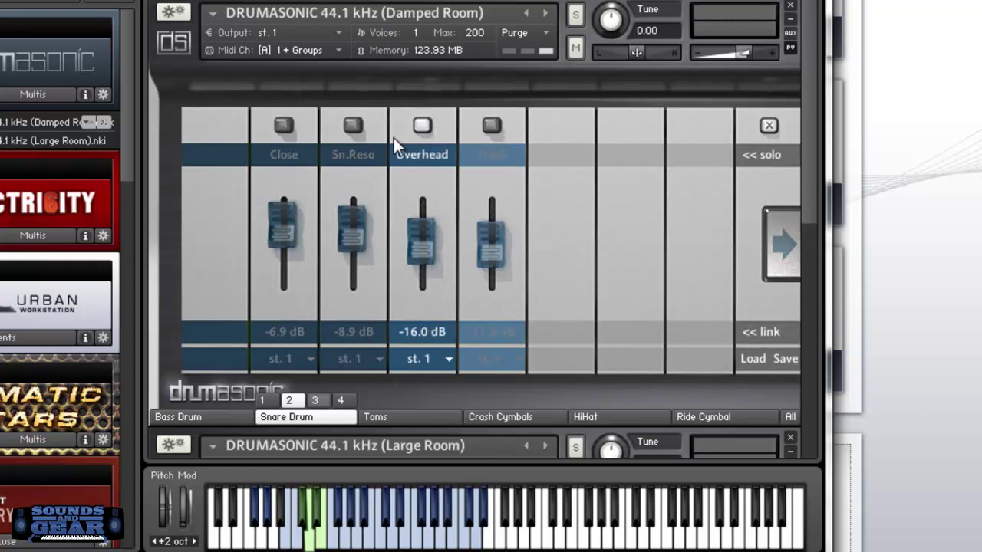
click(352, 124)
drag(356, 241, 350, 190)
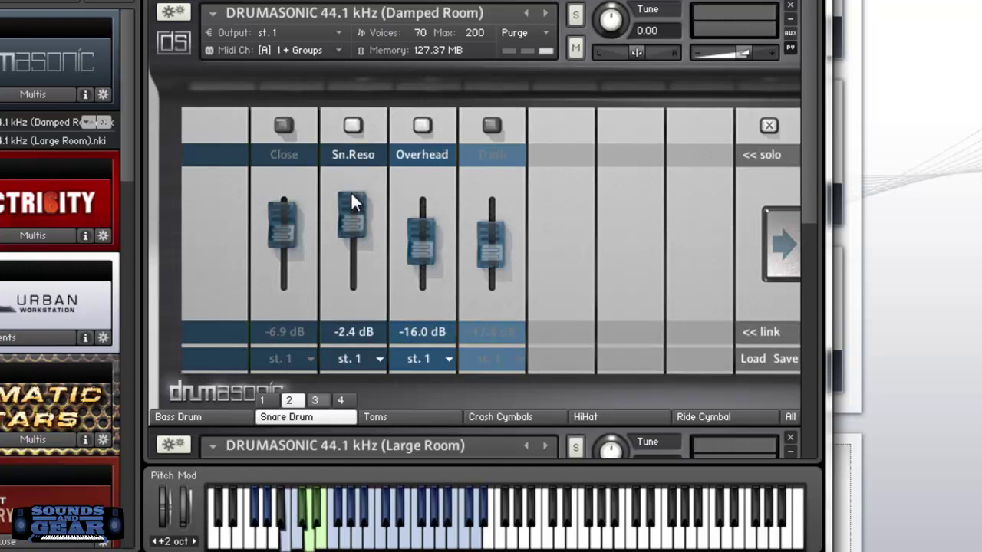
- Load snare preset 3 and unmute its Close mic, leaving only Trash muted
click(316, 401)
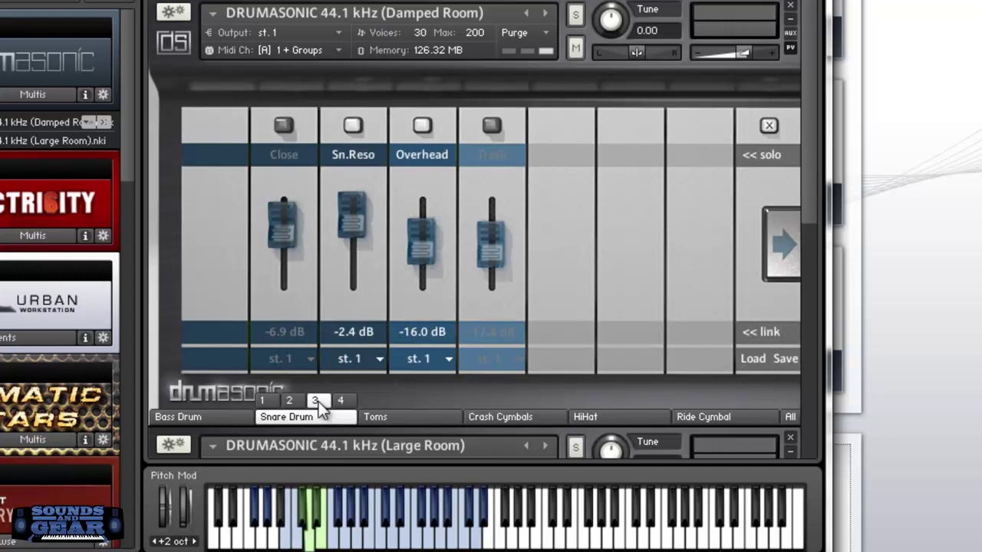
click(287, 126)
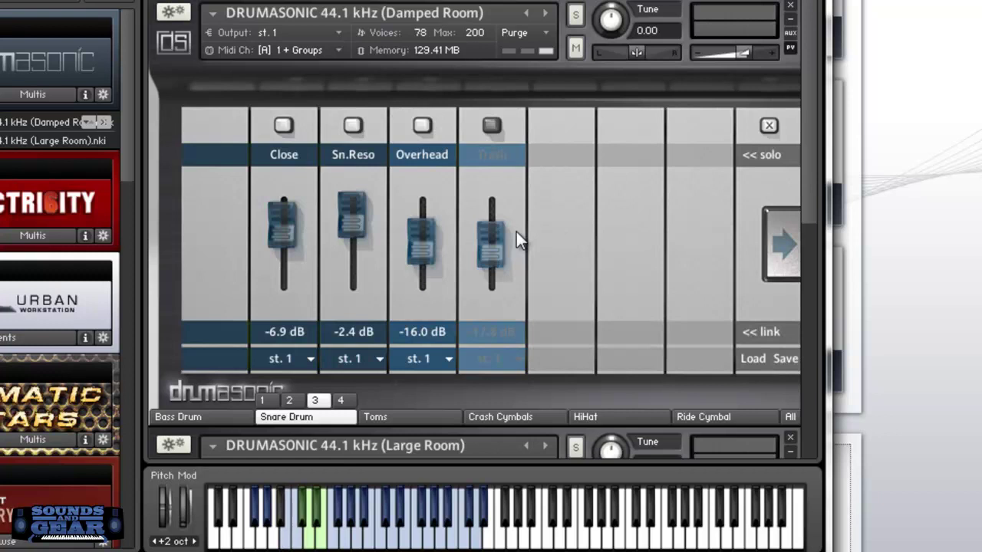
- On the Toms mixer, raise the Sn.Reso and Overhead mic faders
click(418, 421)
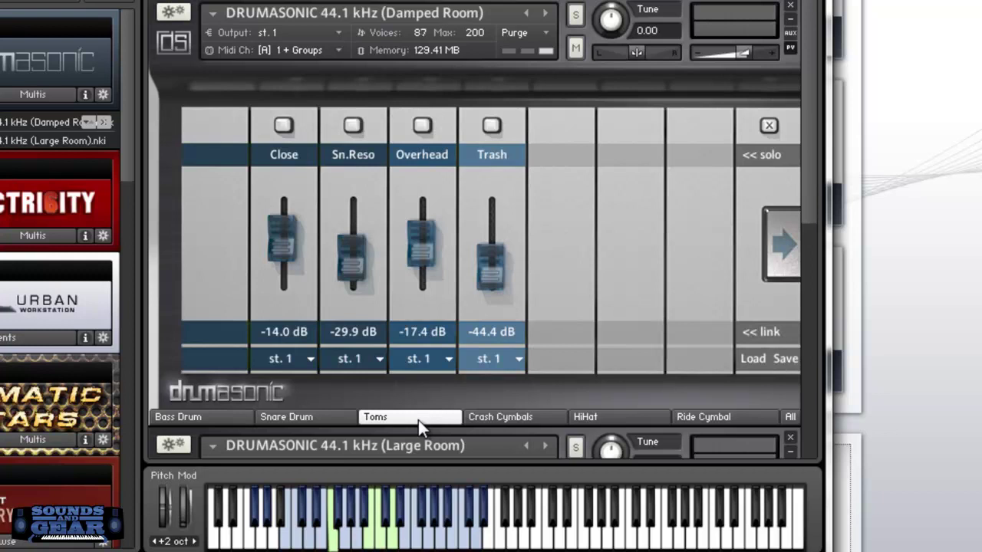
mouse_move(354, 252)
mouse_down()
mouse_move(363, 142)
mouse_move(369, 255)
mouse_up()
drag(428, 247, 501, 169)
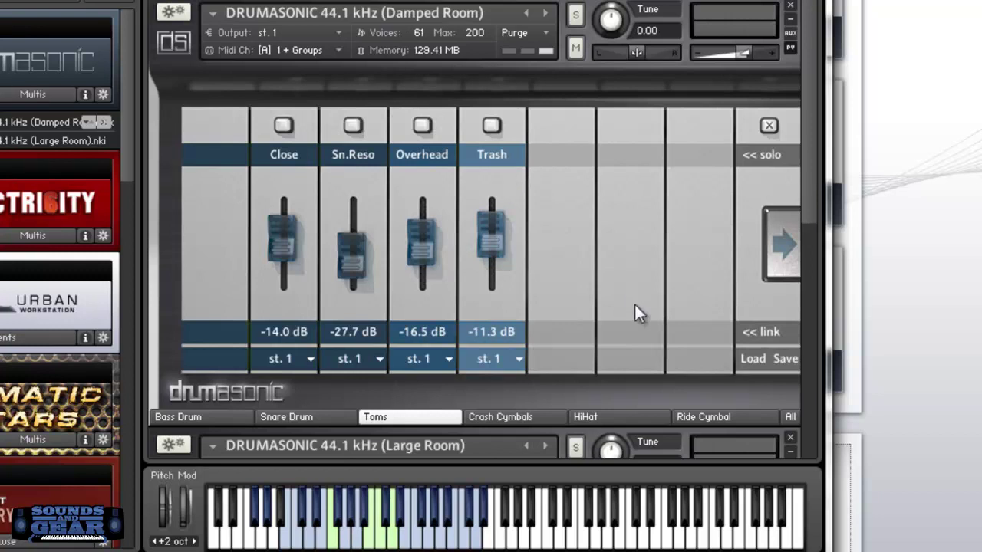
- On the Crash Cymbals mixer, bring the Close mic up to -7.3 dB
click(513, 421)
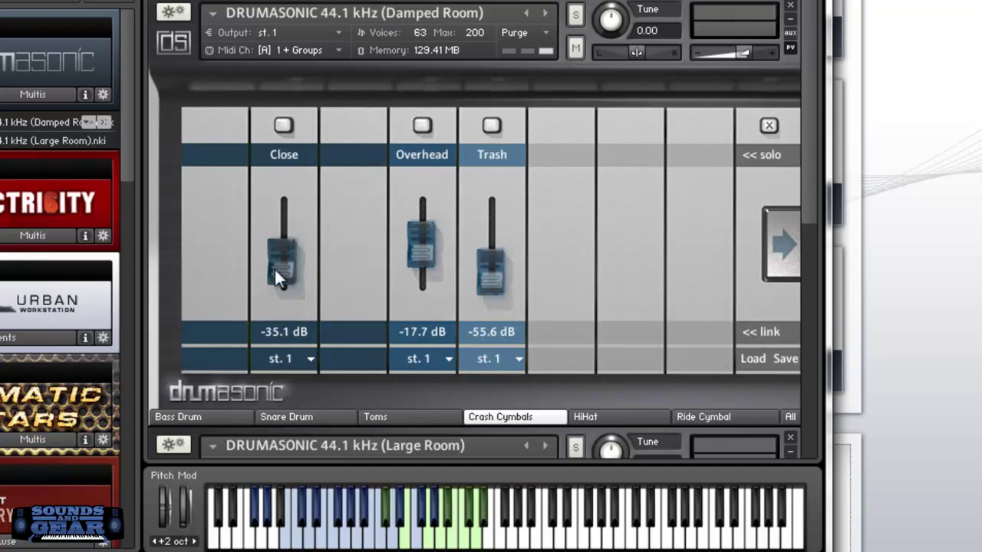
drag(284, 249, 305, 148)
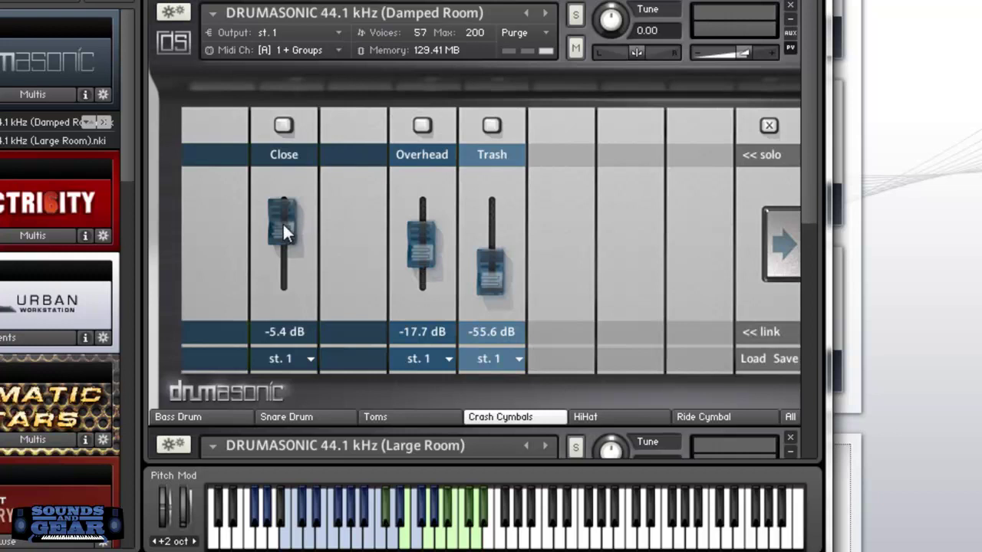
drag(282, 222, 284, 244)
- Raise the HiHat Close mic to -11.4 dB after a quick look at the Ride Cymbal levels
click(633, 418)
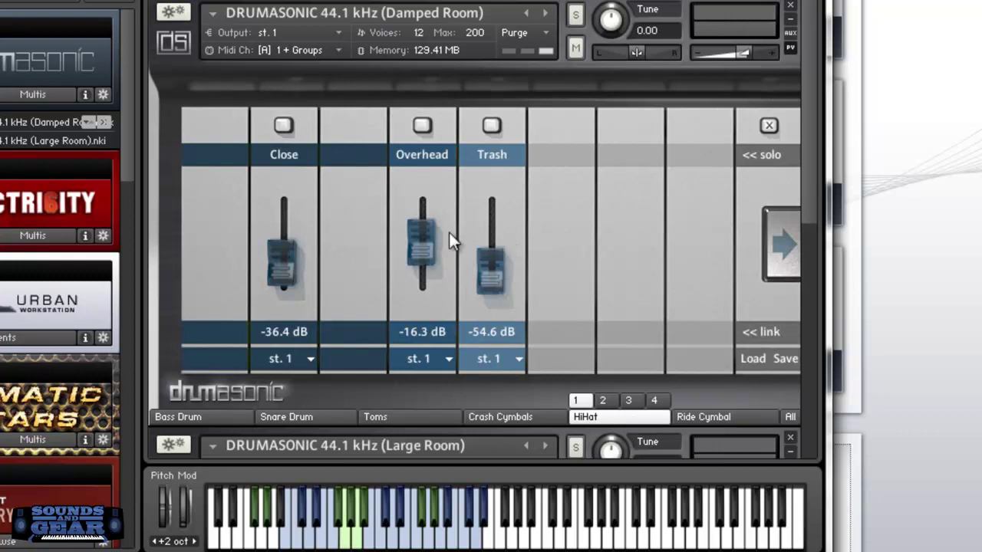
drag(272, 265, 284, 180)
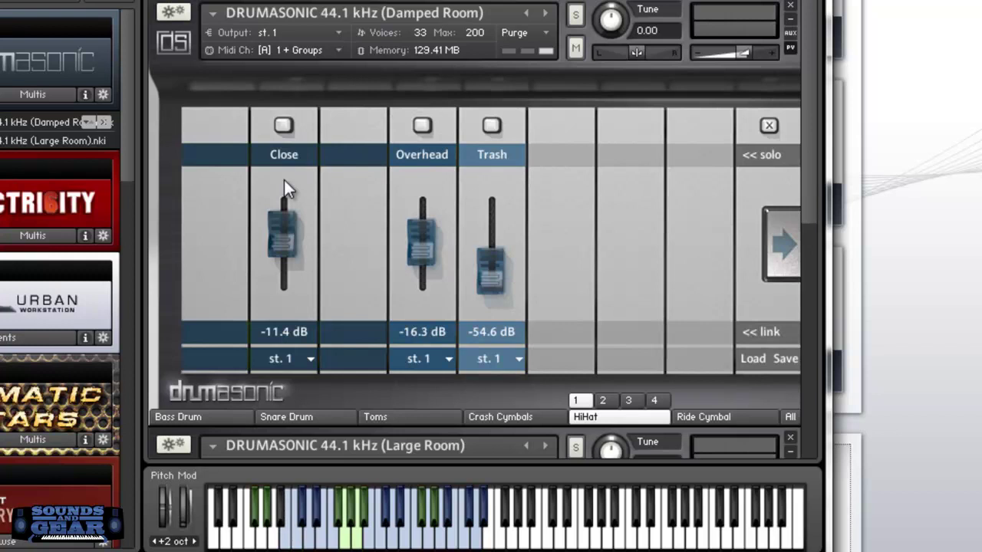
click(724, 417)
click(620, 417)
- Step through HiHat pages 2, 3 and 4
click(604, 401)
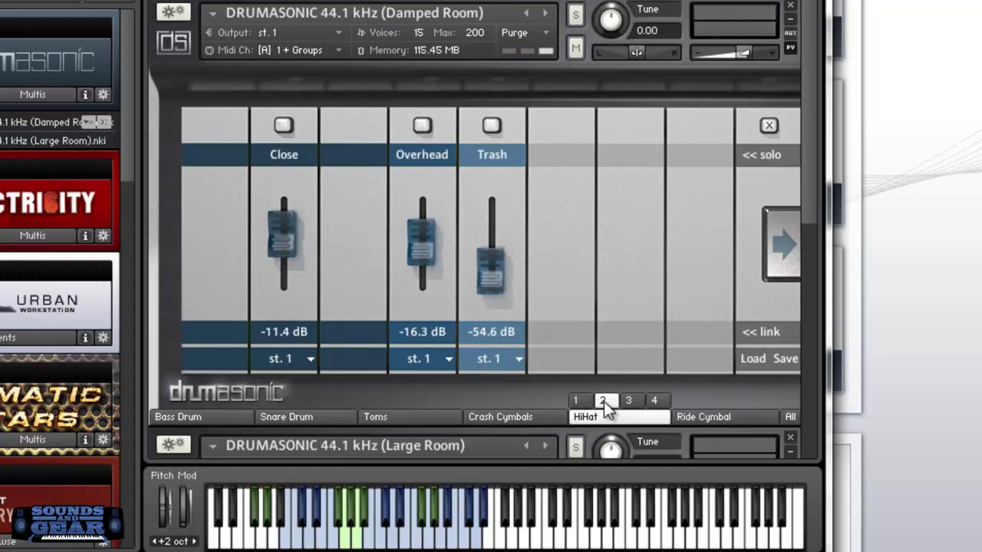
click(628, 400)
click(658, 401)
- Set the Ride Cymbal's Close mic to -8.6 dB and Overhead to -5.6 dB, then show Velocity/Mapping/Misc
click(732, 420)
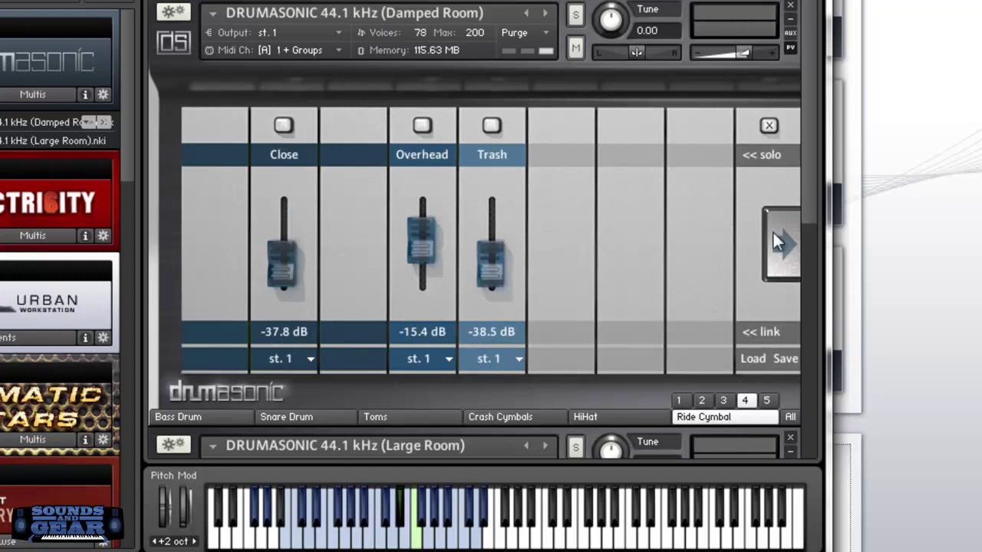
drag(433, 246, 426, 174)
click(422, 126)
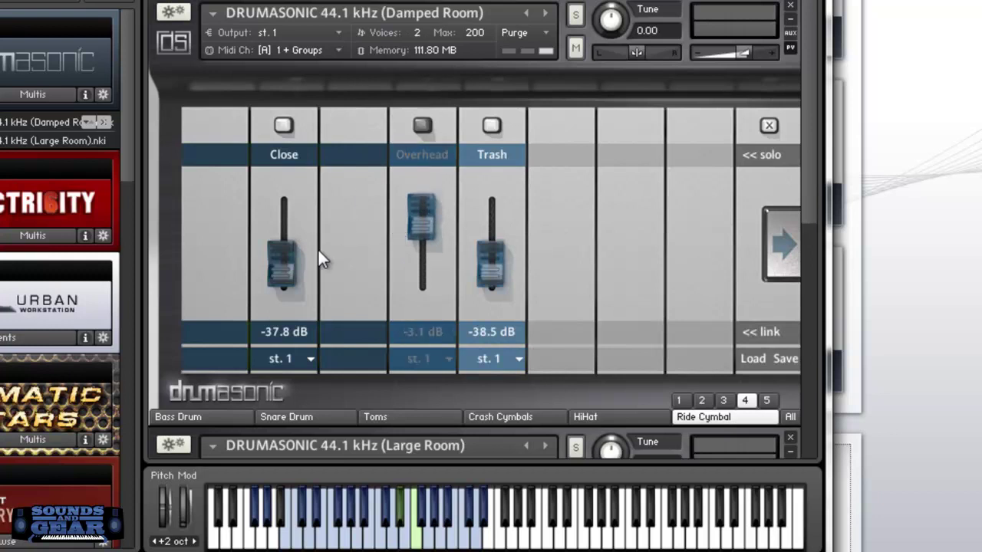
drag(294, 264, 309, 162)
click(427, 126)
drag(431, 226, 428, 240)
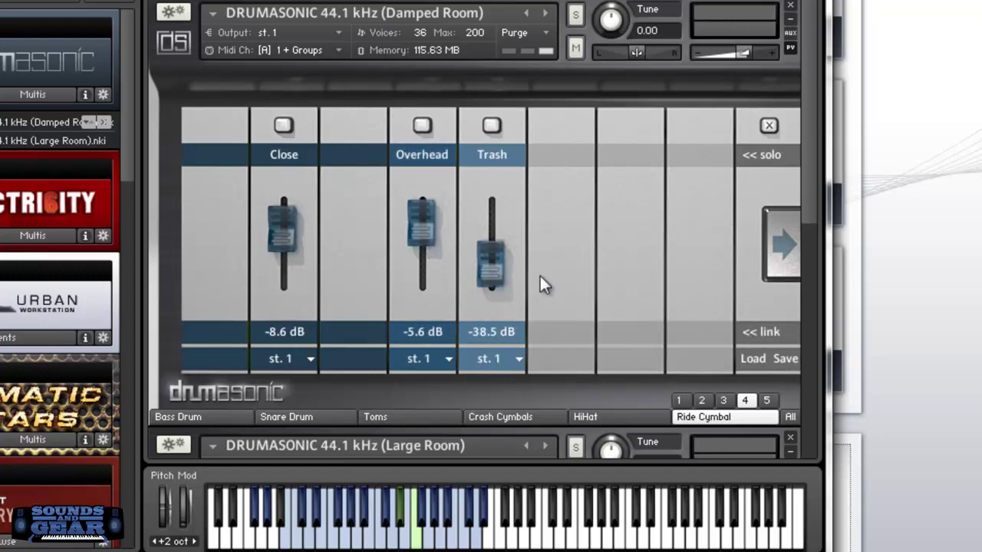
click(779, 246)
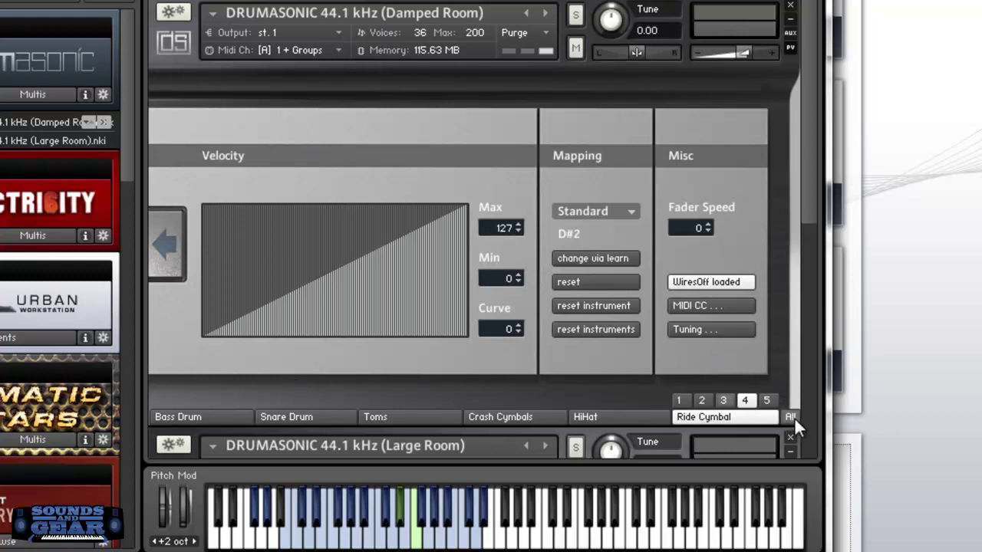
- View the HiHat mapping, then return to the mixer with the All drums tab selected
click(628, 416)
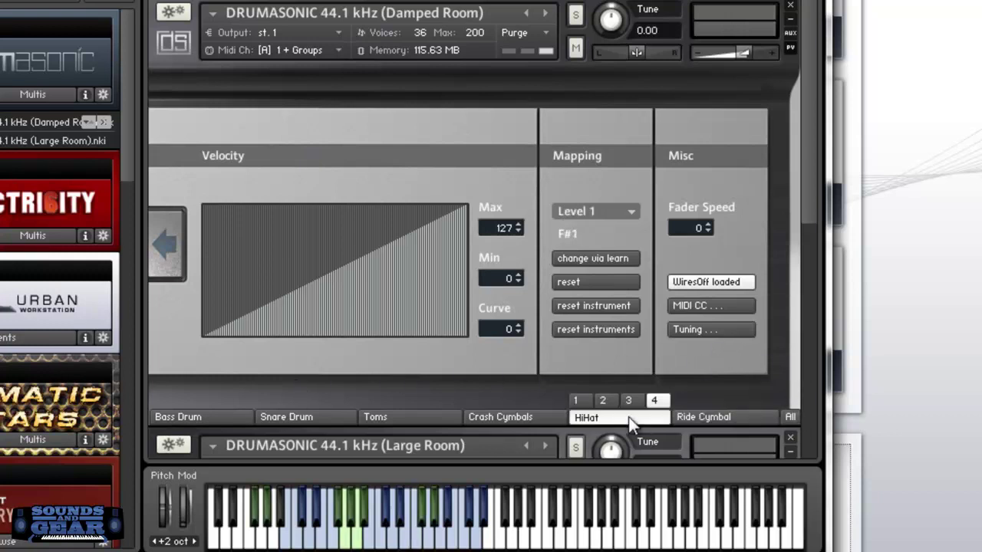
click(181, 261)
click(792, 417)
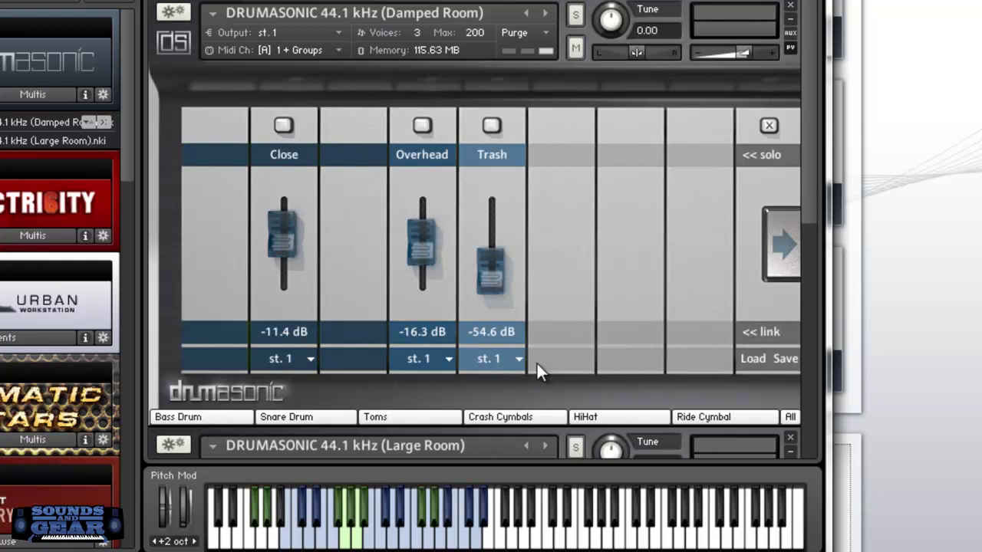
- Try Trashy and punchy and another preset for all drums, settle on Roomy, and mute Damped Room
click(756, 358)
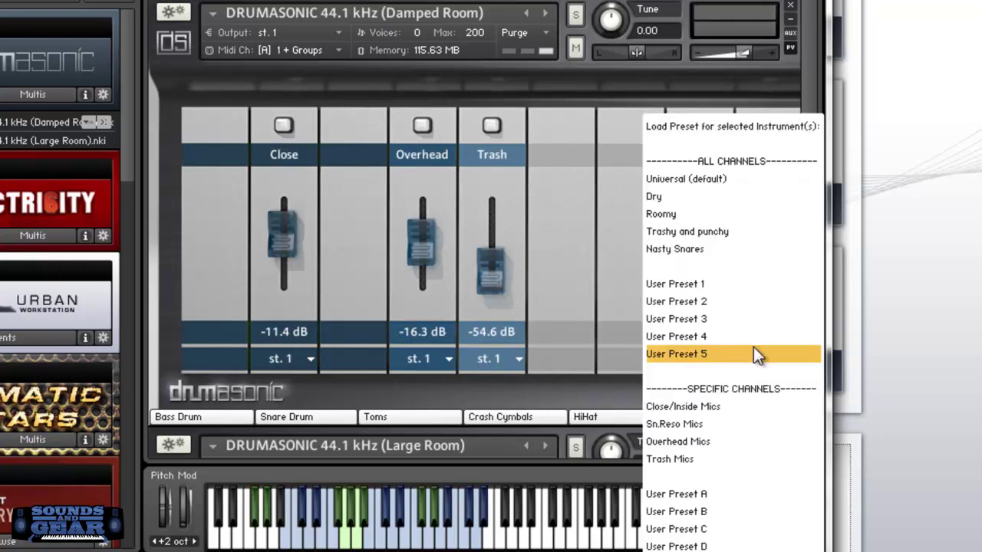
click(741, 232)
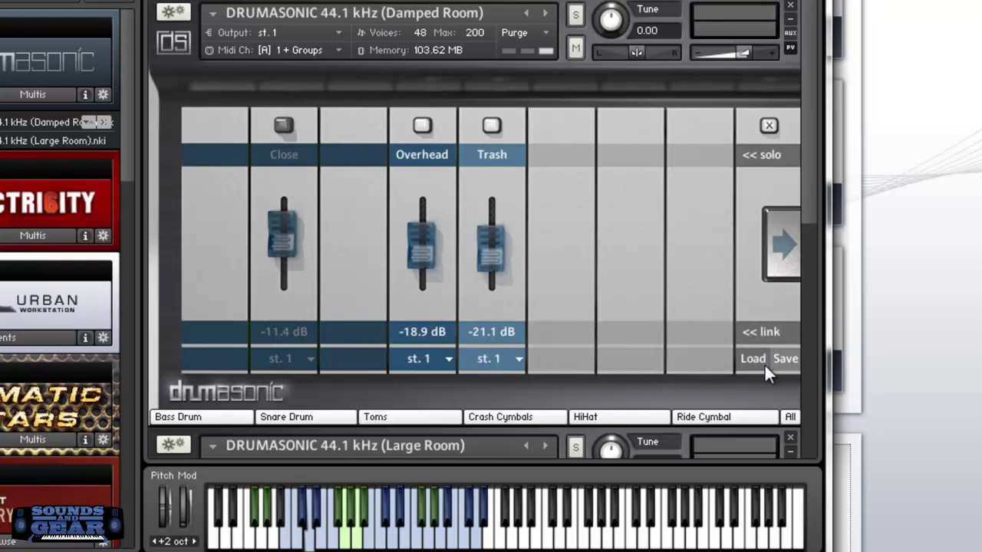
click(763, 360)
click(717, 251)
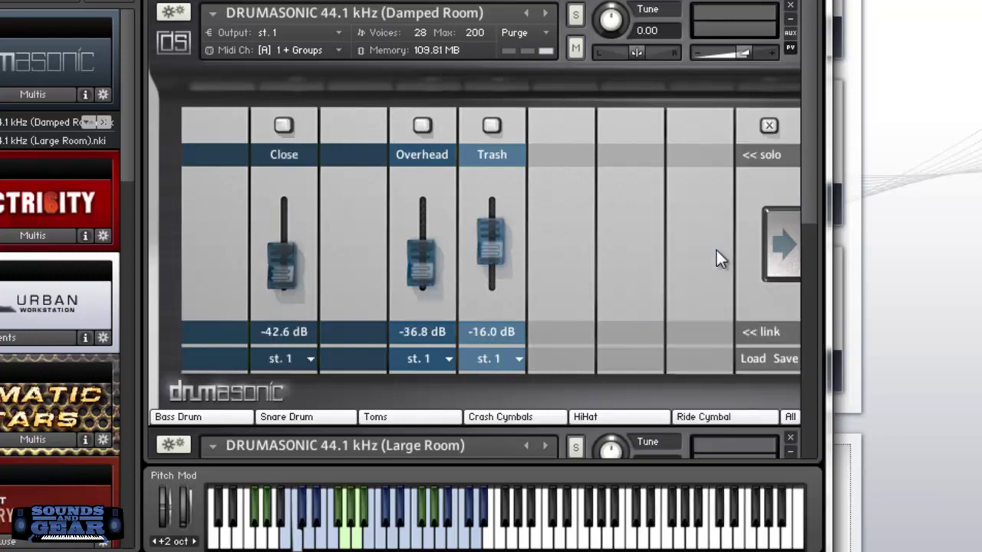
click(755, 358)
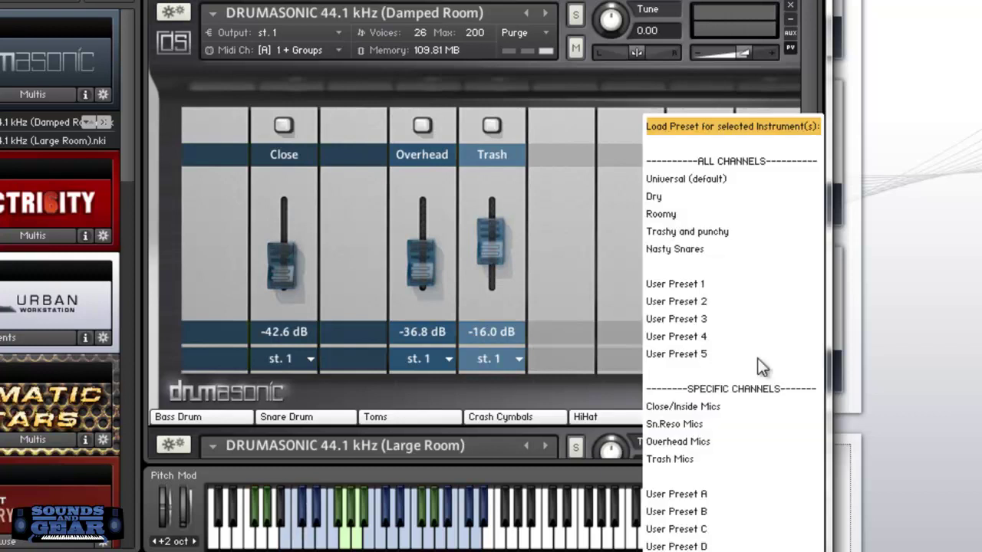
click(703, 214)
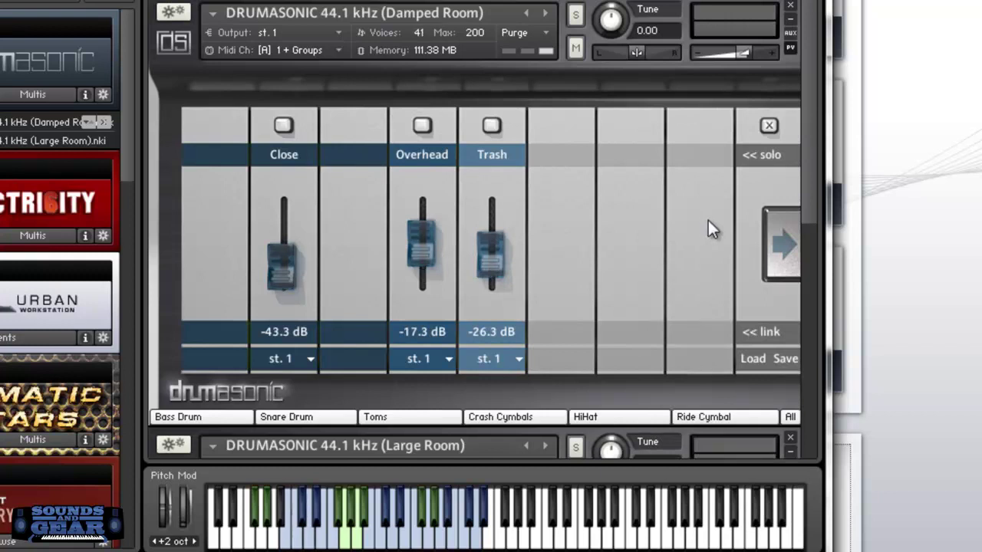
click(576, 48)
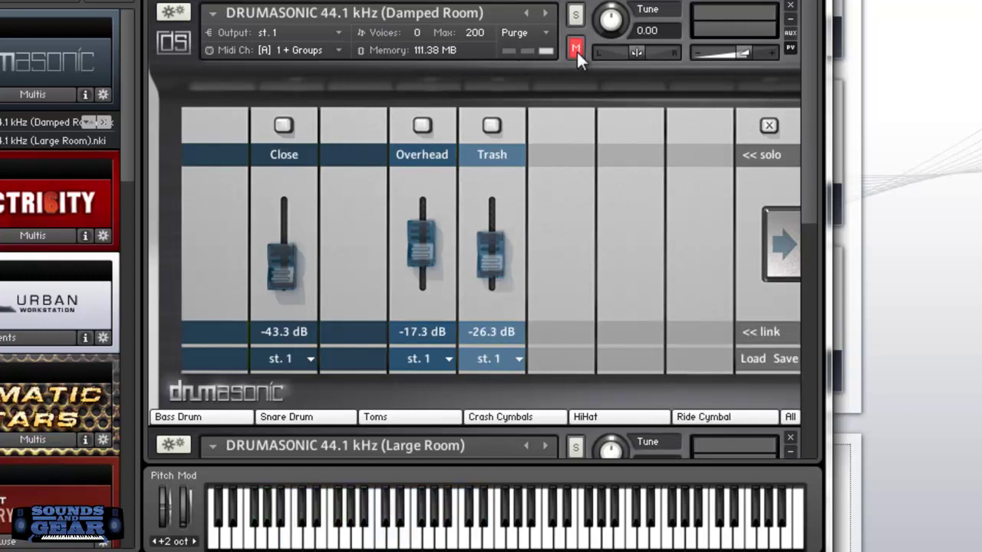
- Show and unmute the Large Room instrument and set it to MIDI channel 1
click(789, 19)
scroll(350, 250, down, 3)
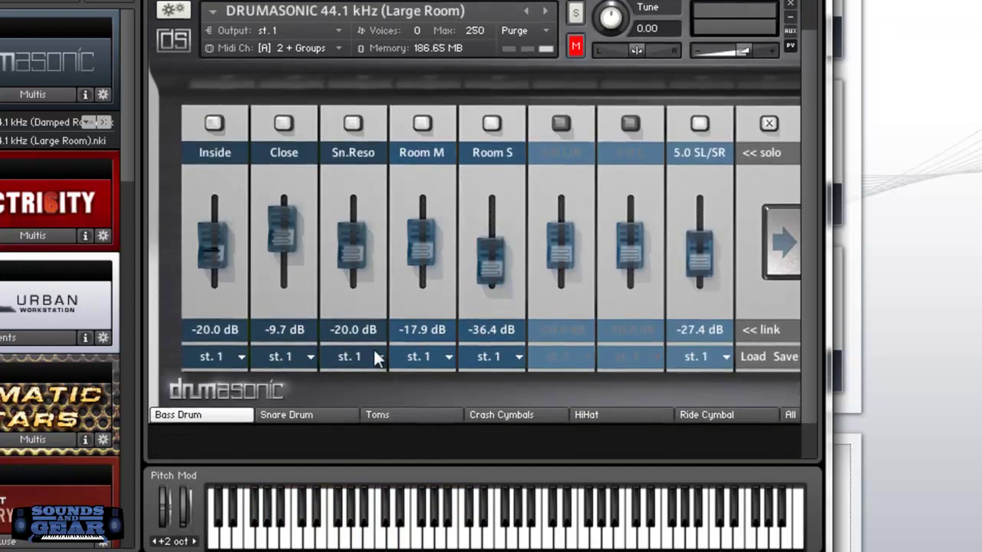
click(575, 46)
scroll(537, 76, up, 3)
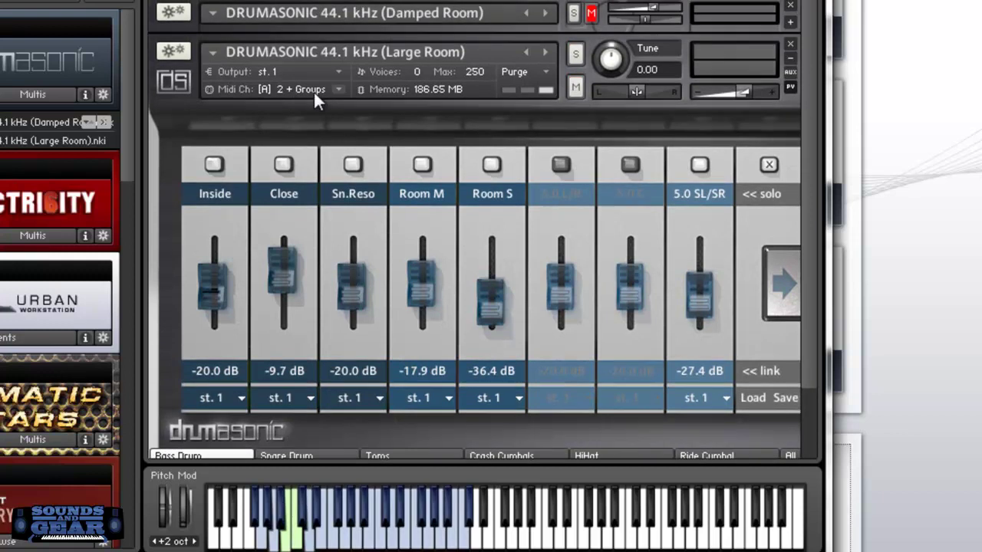
click(339, 89)
mouse_move(382, 128)
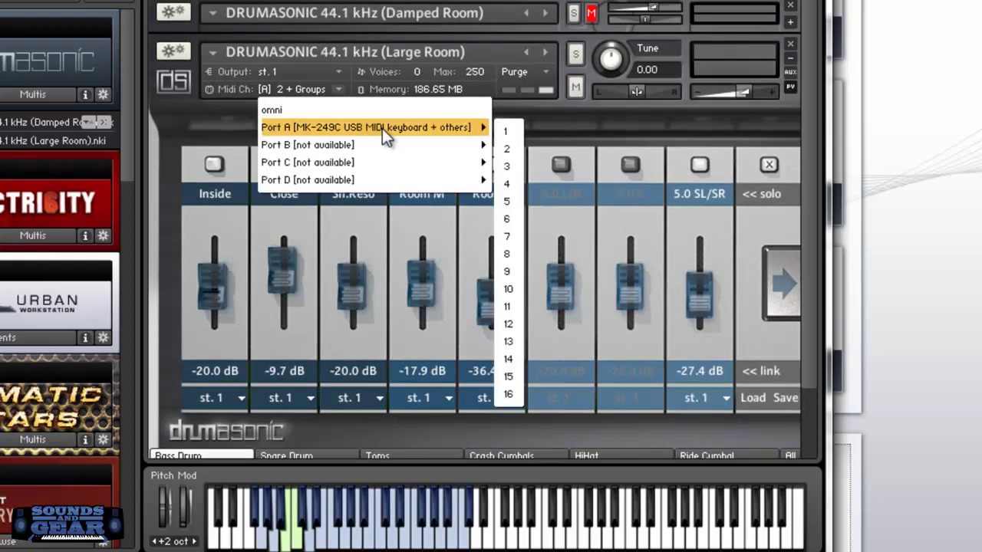
click(503, 132)
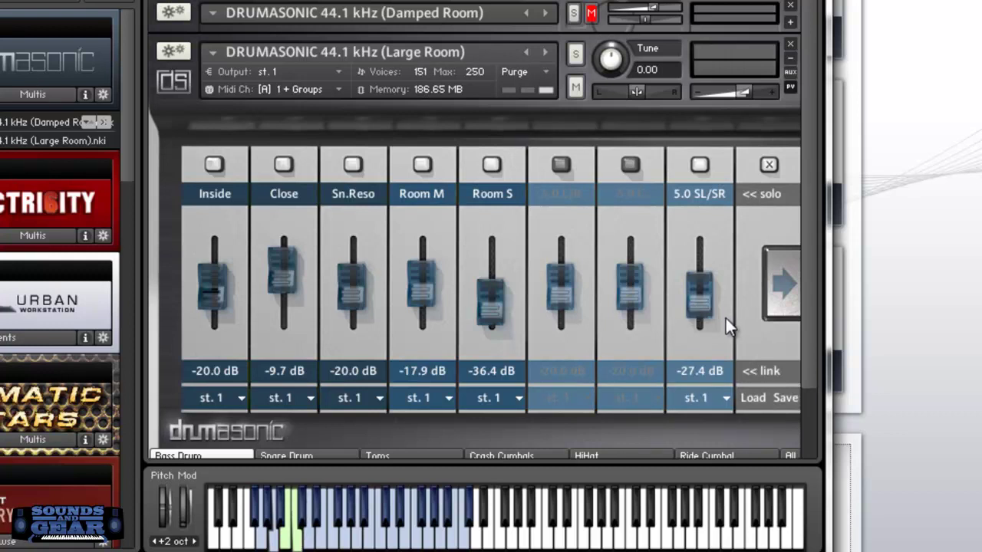
- On the bass drum, raise 5.0 SL/SR to -21.6 dB and Room M and Room S to -4.6 dB
mouse_move(704, 295)
mouse_down()
mouse_move(698, 207)
mouse_move(708, 291)
mouse_up()
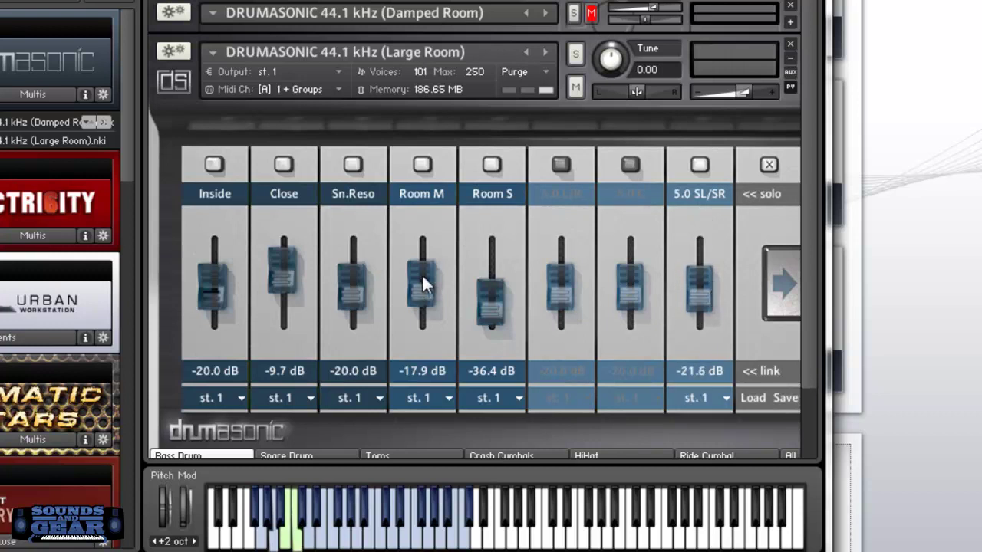
drag(422, 251, 426, 201)
drag(495, 296, 496, 191)
drag(499, 258, 497, 249)
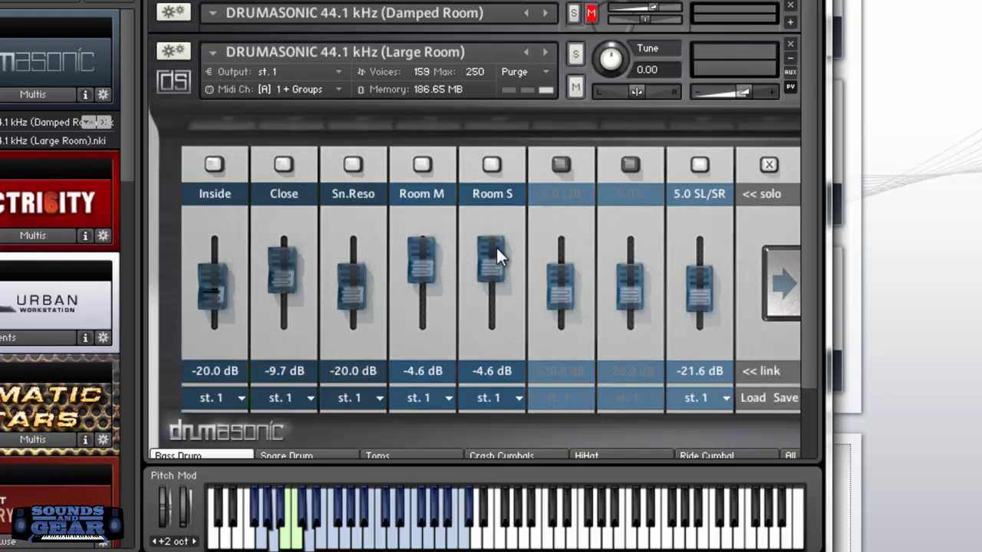
- On the first Snare Drum page, set Sn.Reso to -7.0 dB, Room S -12.2, Room M about -15.9
scroll(592, 348, down, 2)
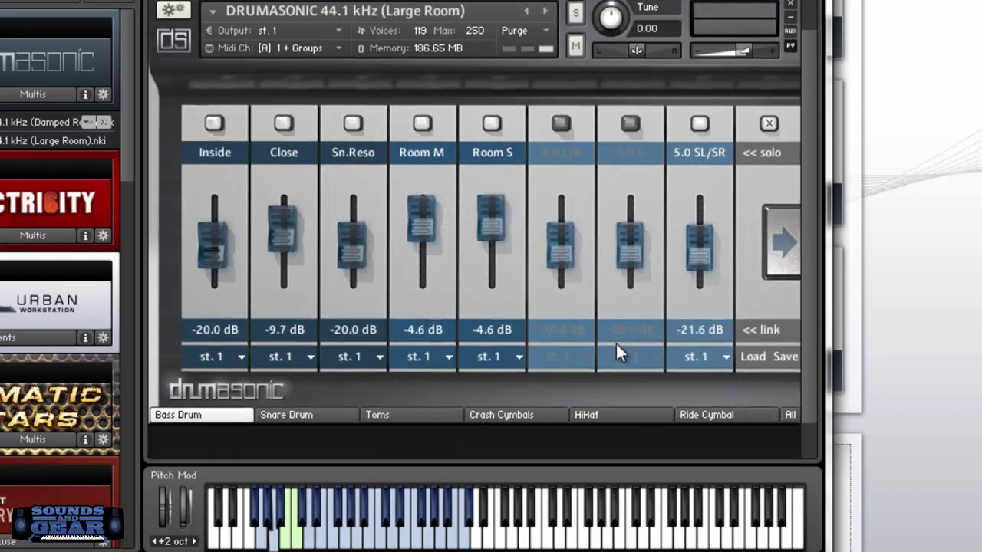
click(344, 425)
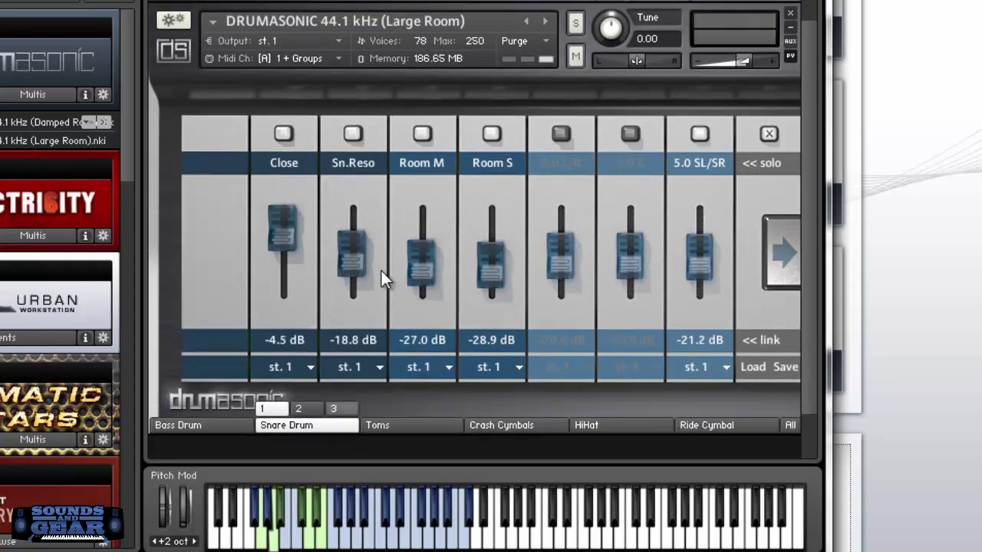
drag(351, 260, 358, 205)
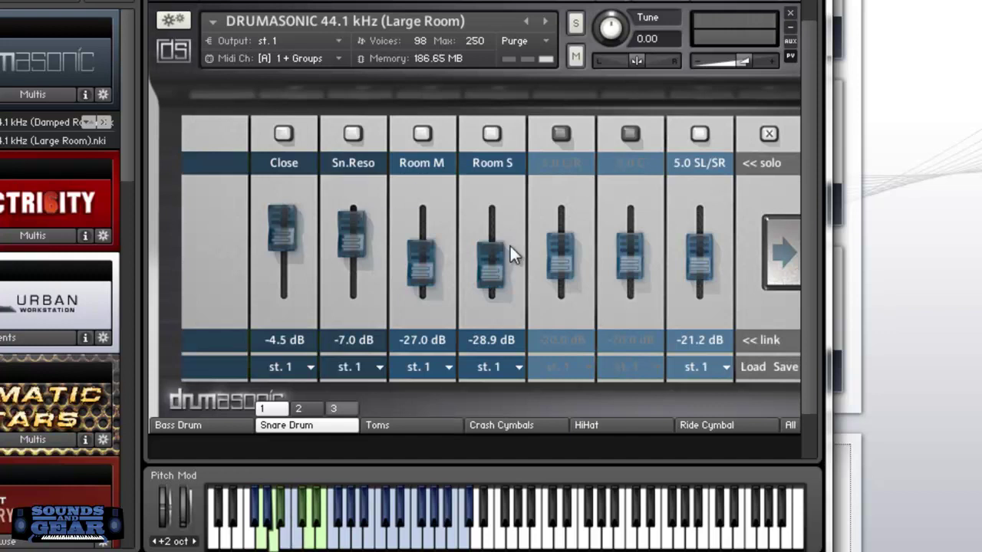
drag(492, 230, 500, 211)
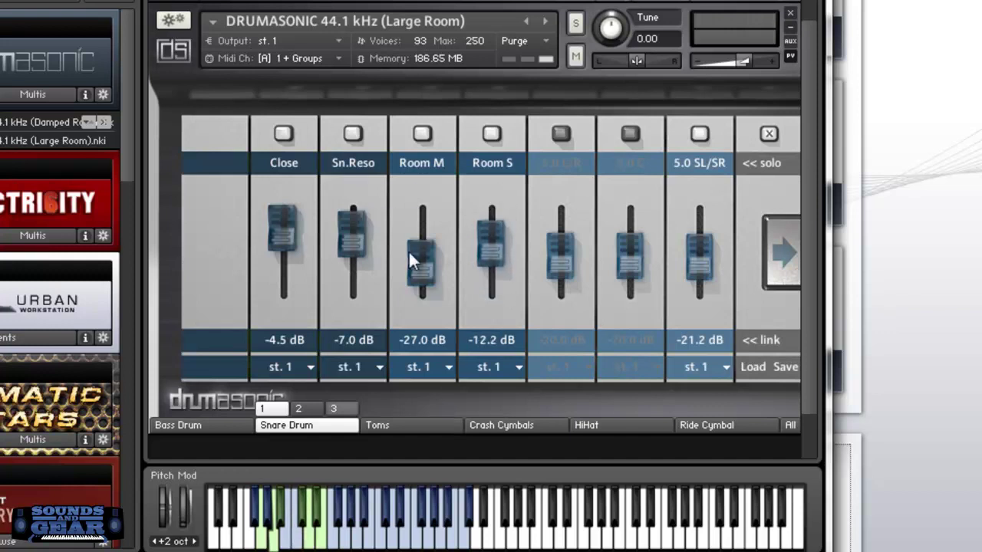
drag(414, 238, 418, 218)
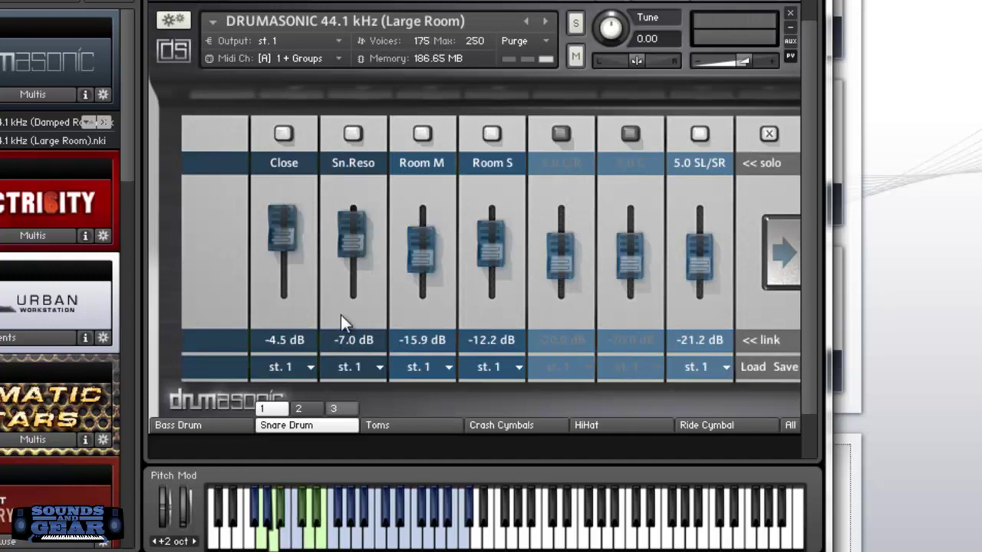
- On the second snare page, set Room M -7.4, Room S -14.1, Close far down, 5.0 SL/SR -19.9 dB
click(307, 409)
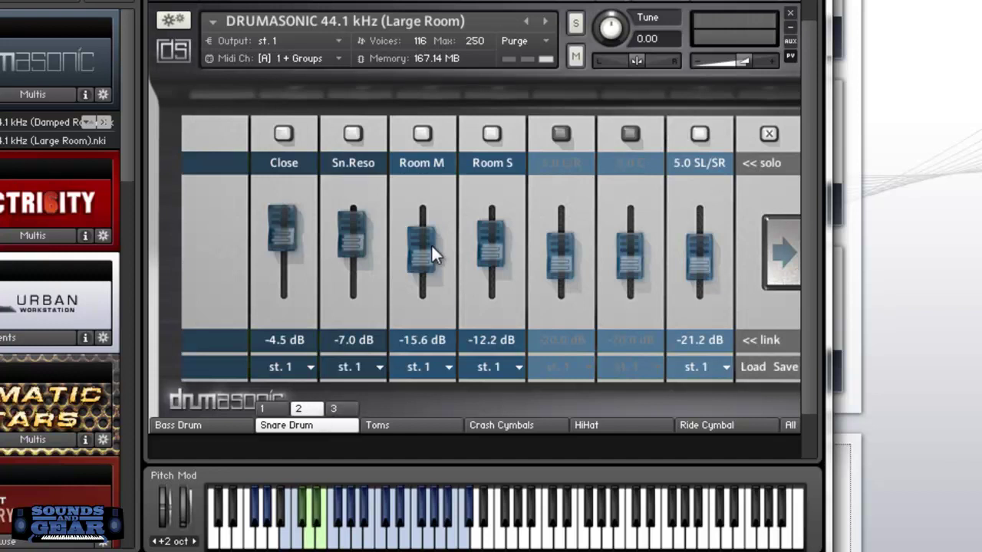
mouse_move(431, 239)
mouse_down()
mouse_move(438, 189)
mouse_move(443, 224)
mouse_up()
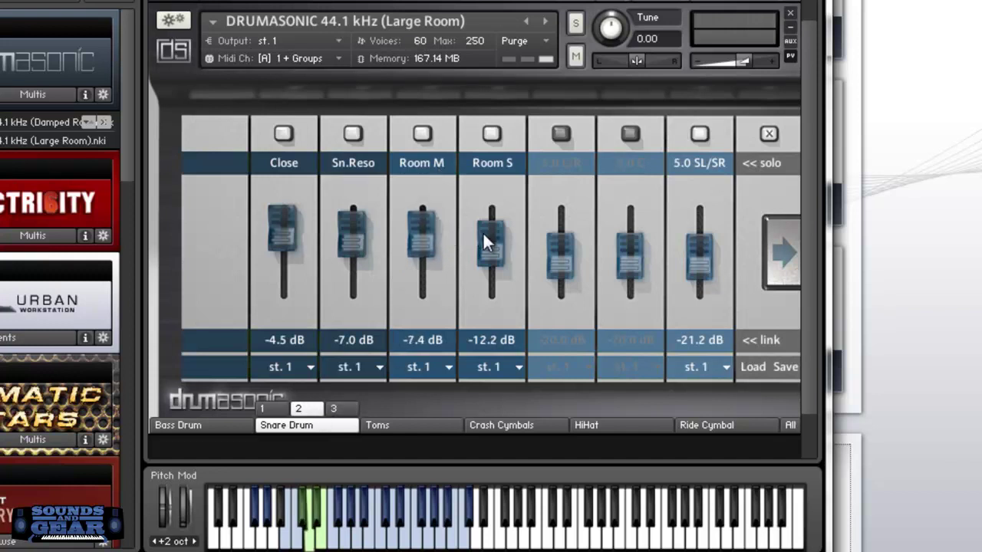
drag(482, 231, 486, 253)
drag(284, 250, 286, 401)
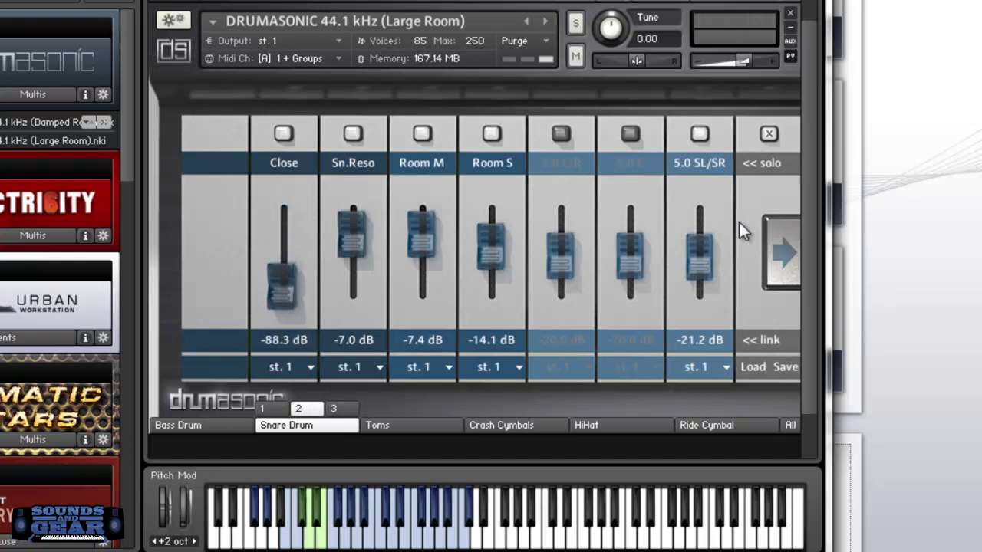
mouse_move(699, 253)
mouse_down()
mouse_move(708, 173)
mouse_move(698, 253)
mouse_up()
click(335, 409)
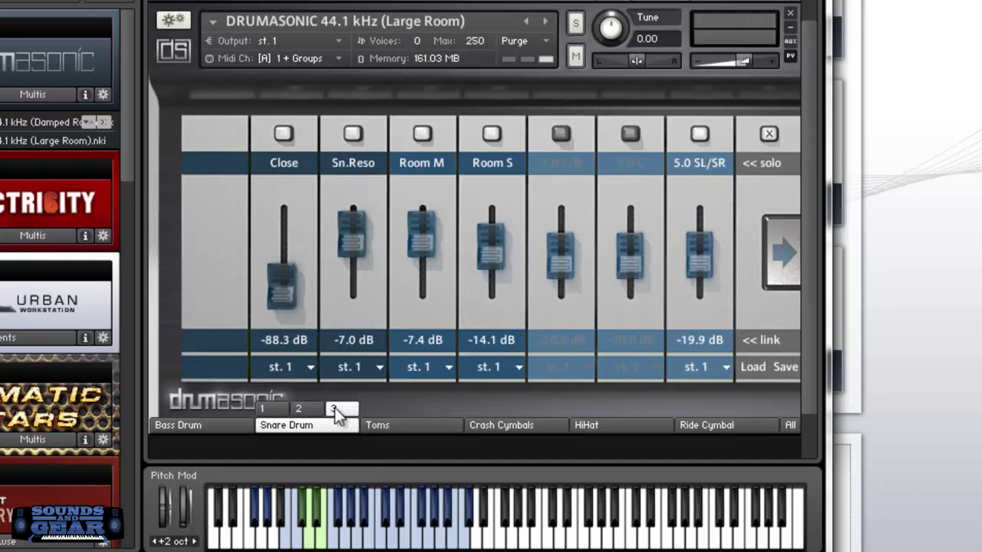
- Look through the Toms, Crash Cymbals, HiHat and Ride Cymbal mixes, settling back on HiHat
click(418, 428)
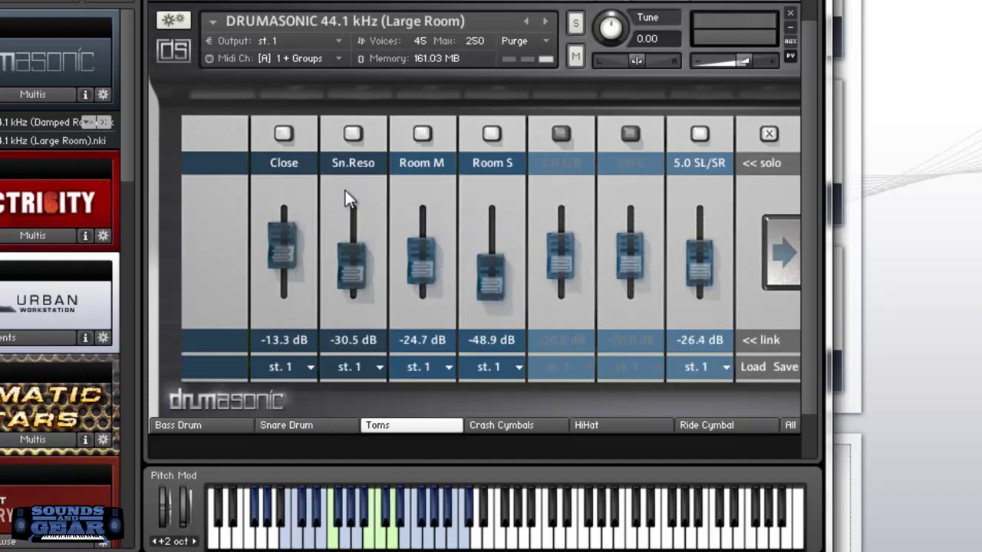
click(564, 427)
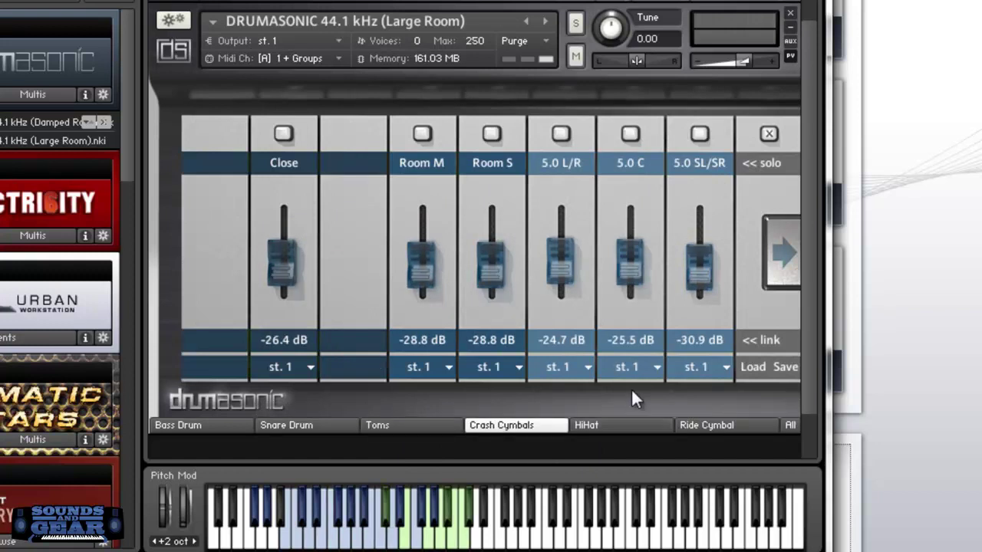
click(629, 428)
click(707, 423)
click(617, 423)
- Leave the HiHat Room S output on st. 1 and load the Eighties mixer preset
click(520, 371)
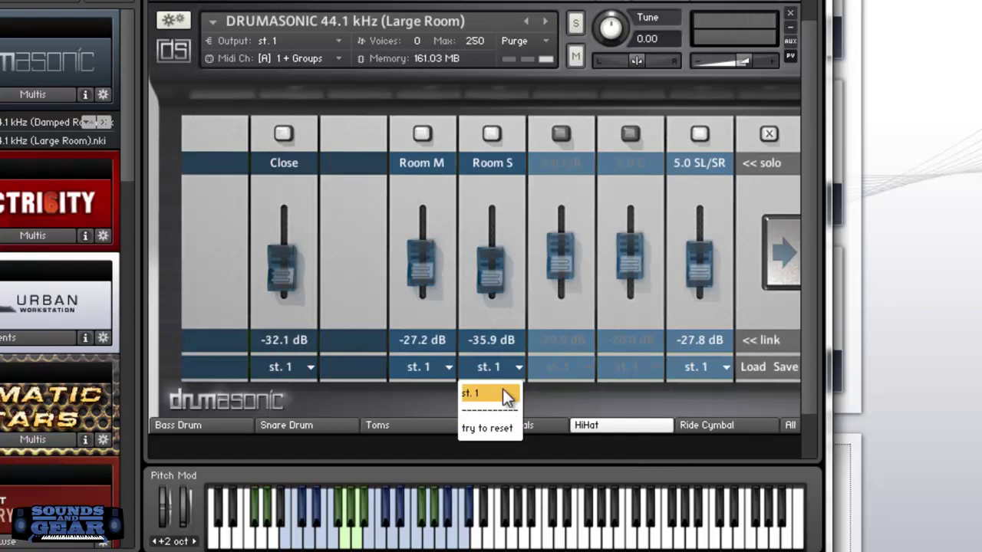
click(507, 387)
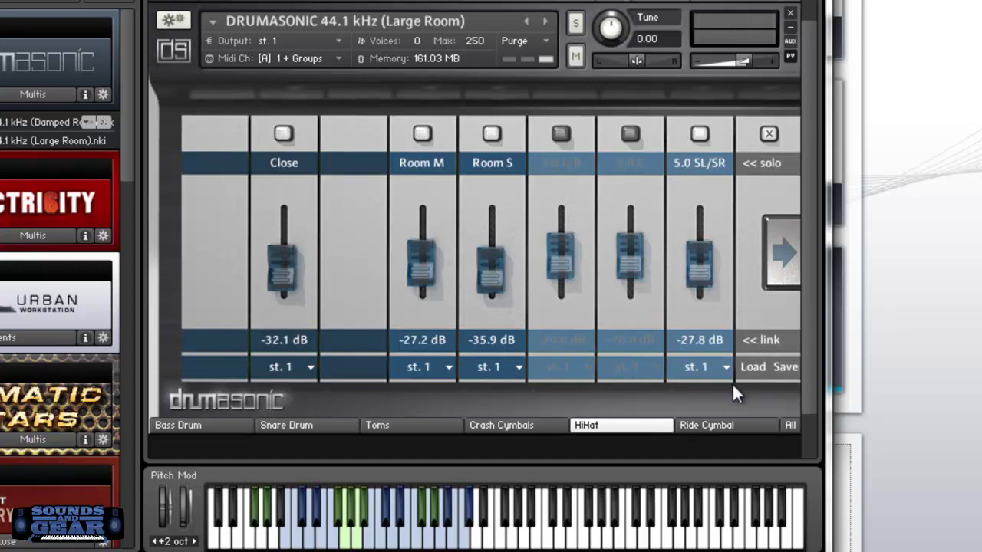
click(750, 369)
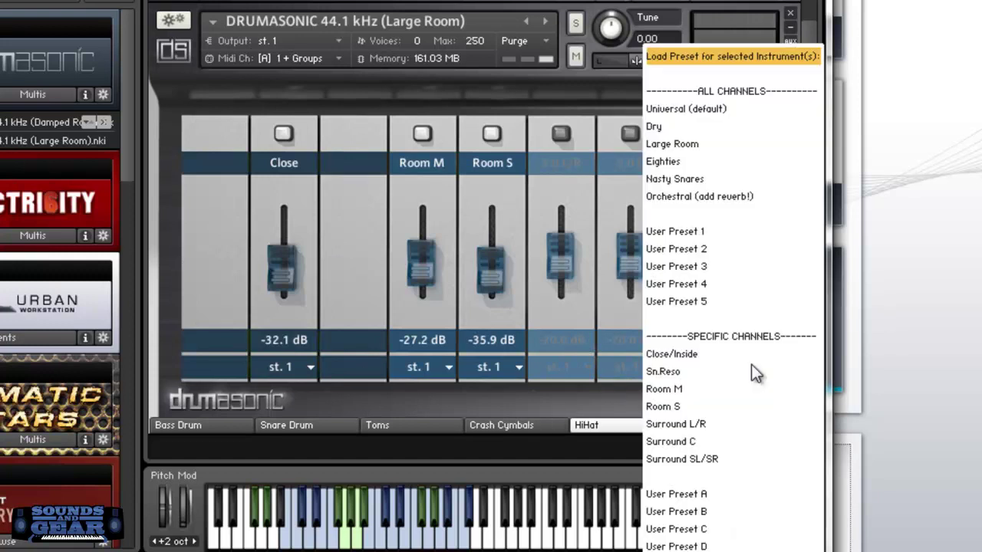
click(714, 161)
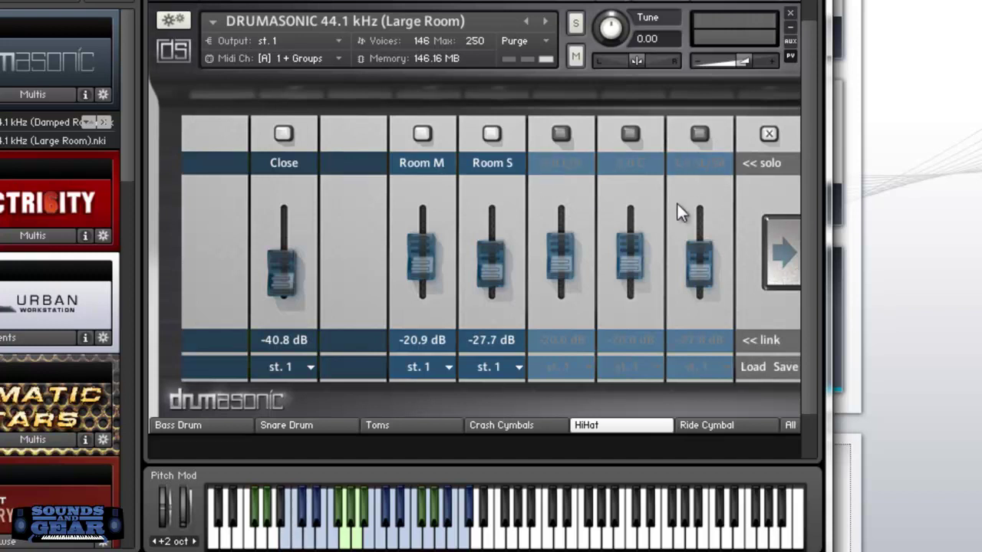
- Raise the HiHat Close fader to -27.7 dB and lower Room M to -29.5 dB
drag(812, 307, 812, 278)
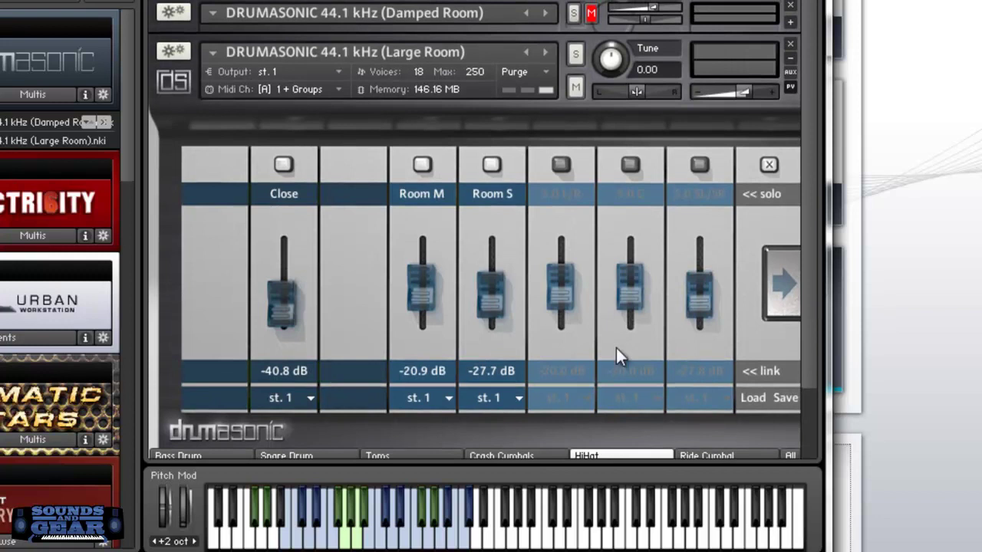
drag(273, 296, 282, 261)
drag(422, 298, 425, 317)
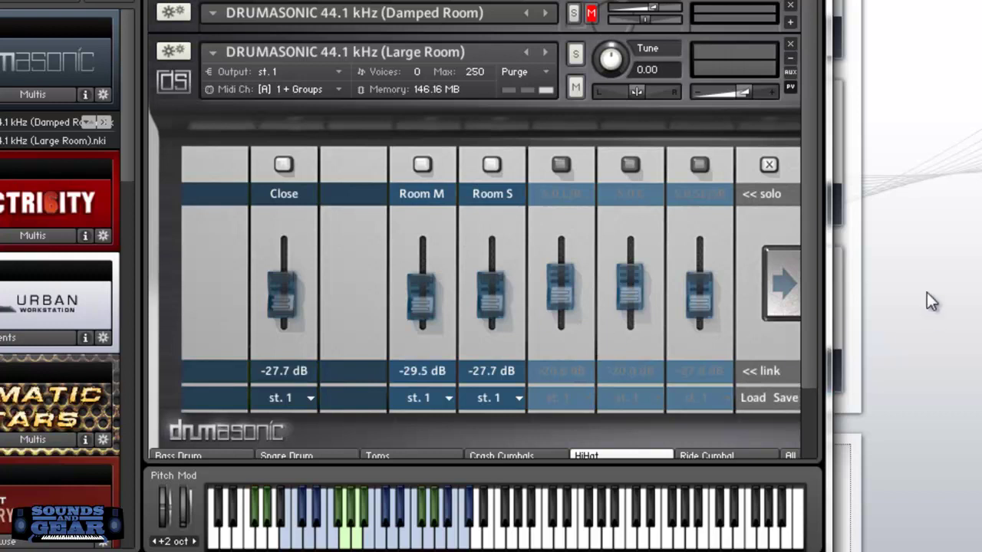
drag(806, 274, 804, 331)
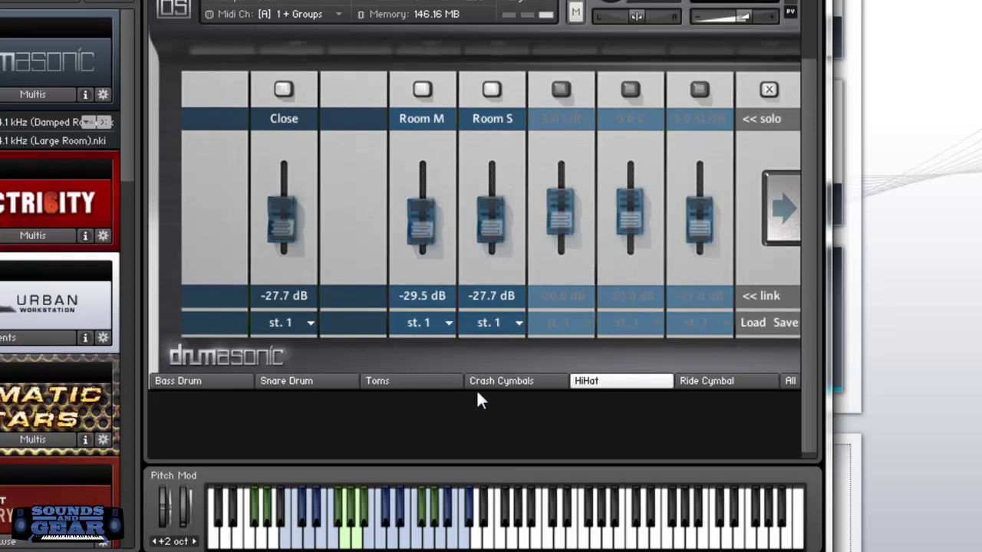
- Check each drum's mix, then switch to All and raise the shared Close level to -23.1 dB
click(235, 384)
click(291, 384)
click(393, 386)
click(526, 382)
click(625, 388)
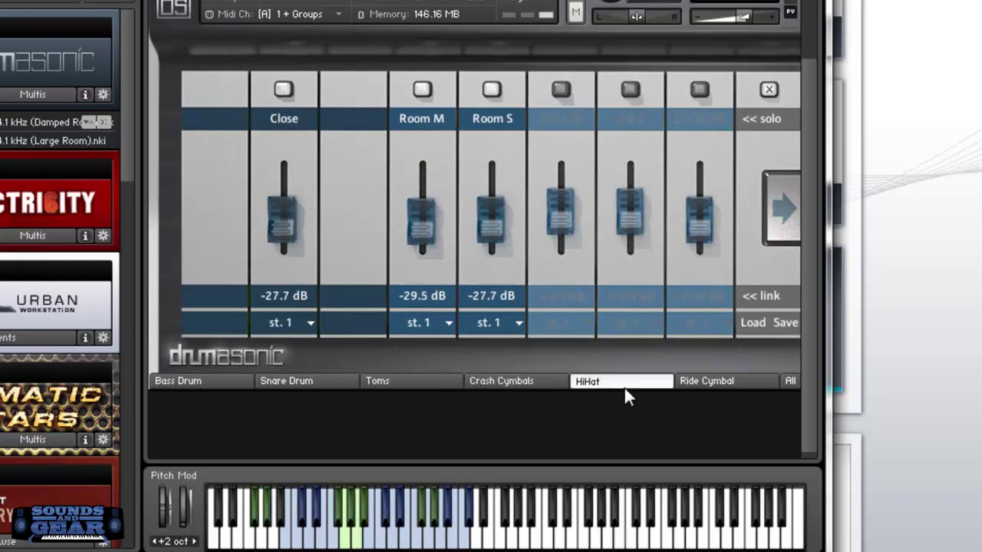
click(718, 380)
click(789, 382)
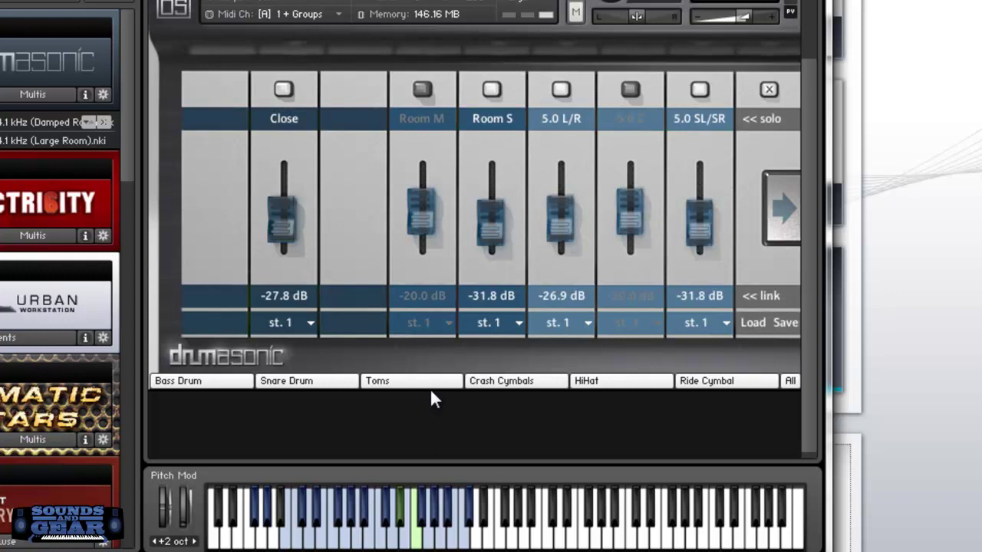
mouse_move(281, 220)
mouse_down()
mouse_move(287, 196)
mouse_move(291, 204)
mouse_up()
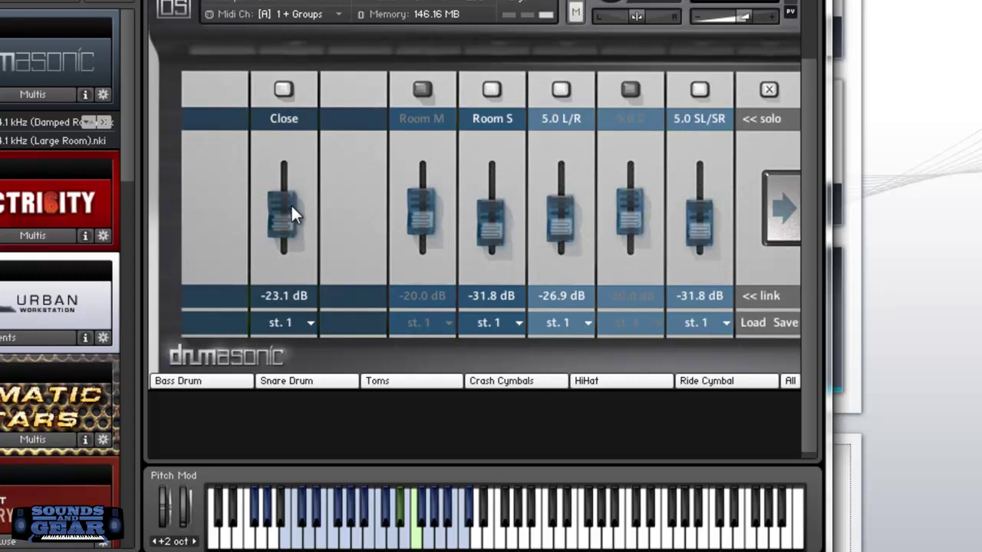